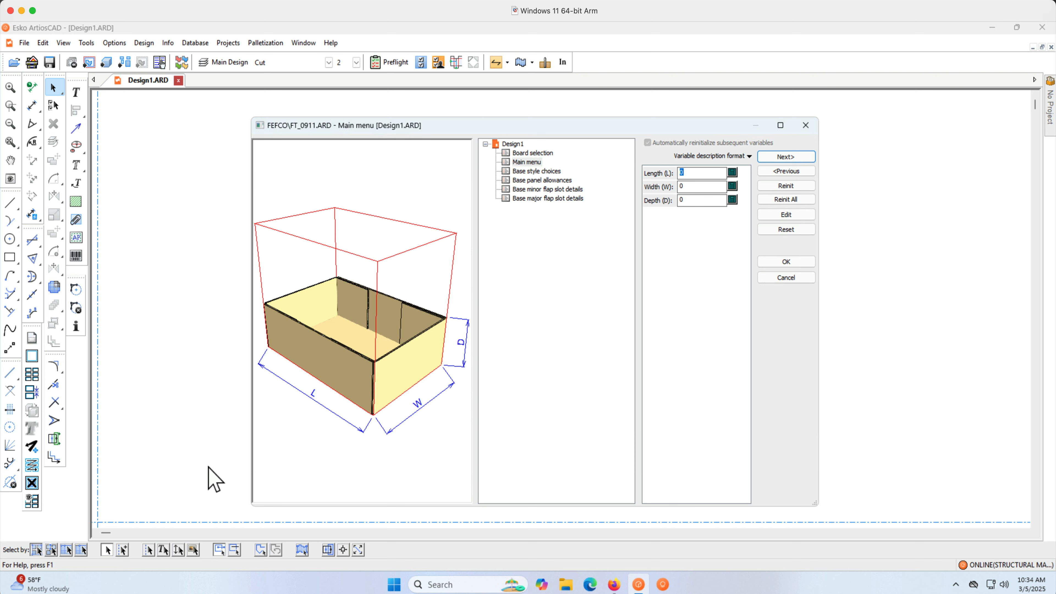
Set the box's length to 16, width to 14 and depth to 7, and go on to the style choices.
type("1")
type("7")
left_click(775, 158)
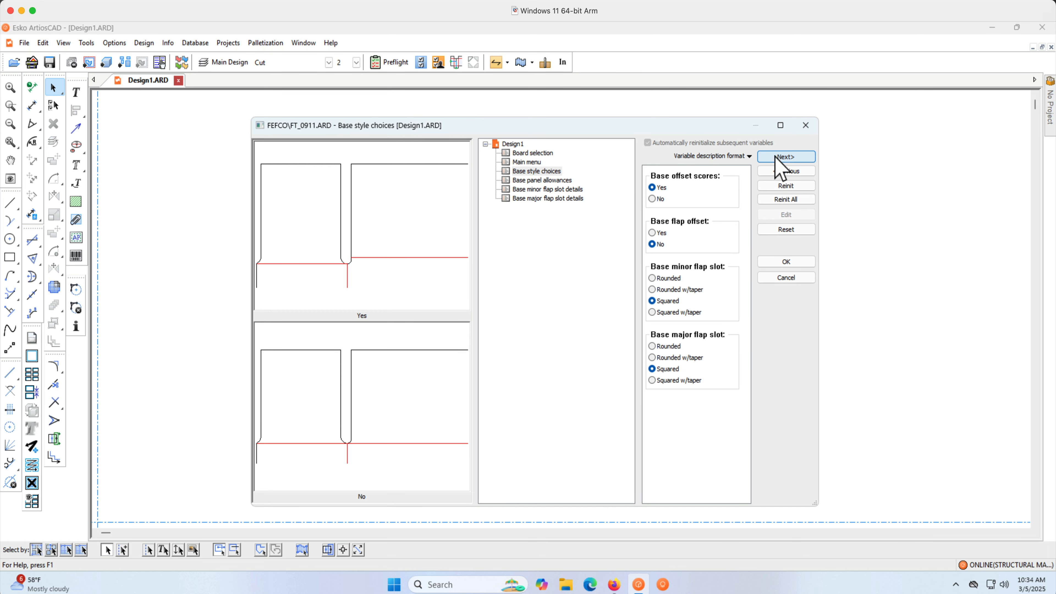
Set both the base minor and base major flap slots to Rounded w/taper.
mouse_move(690, 291)
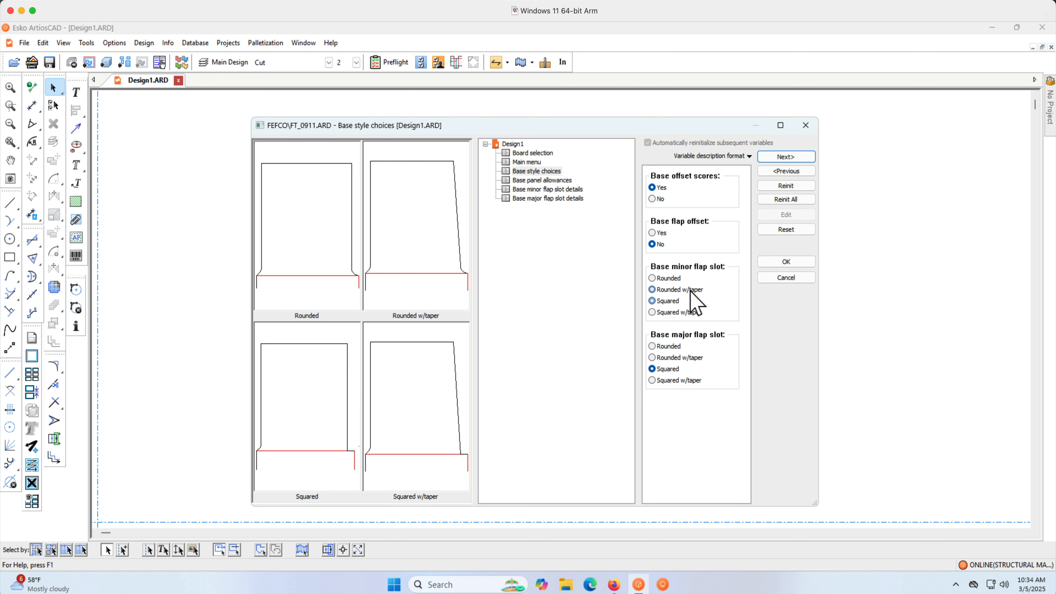
left_click(690, 357)
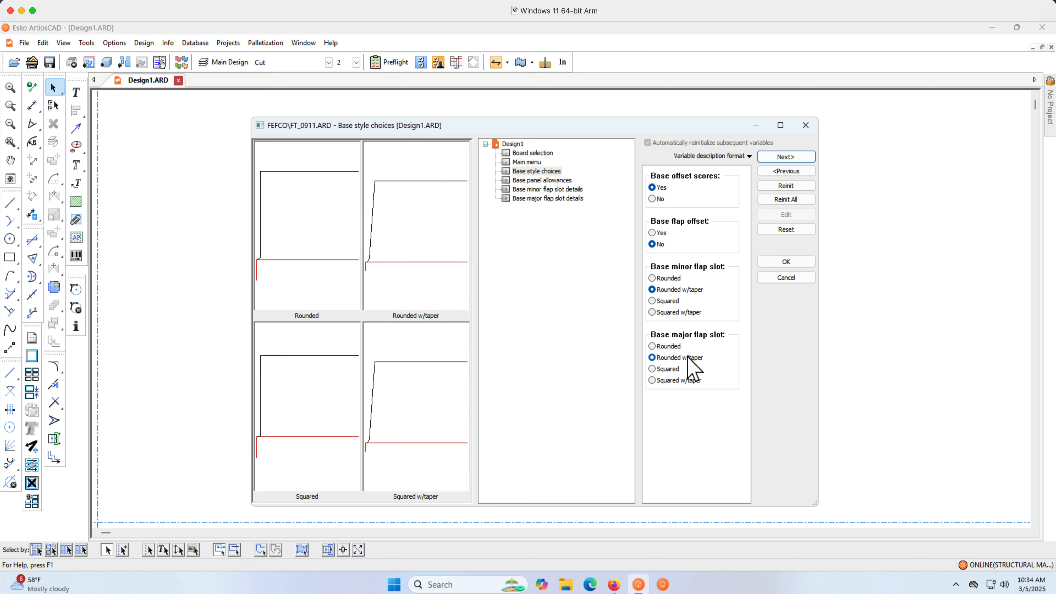
Step through the panel allowance and flap slot detail pages with their defaults and finish the design.
left_click(789, 157)
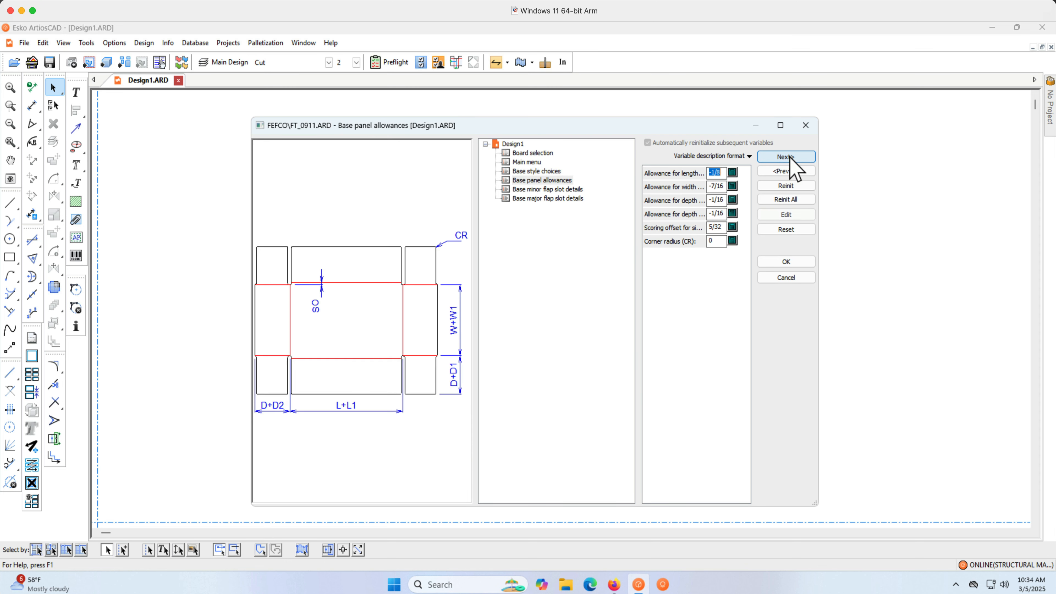
left_click(785, 156)
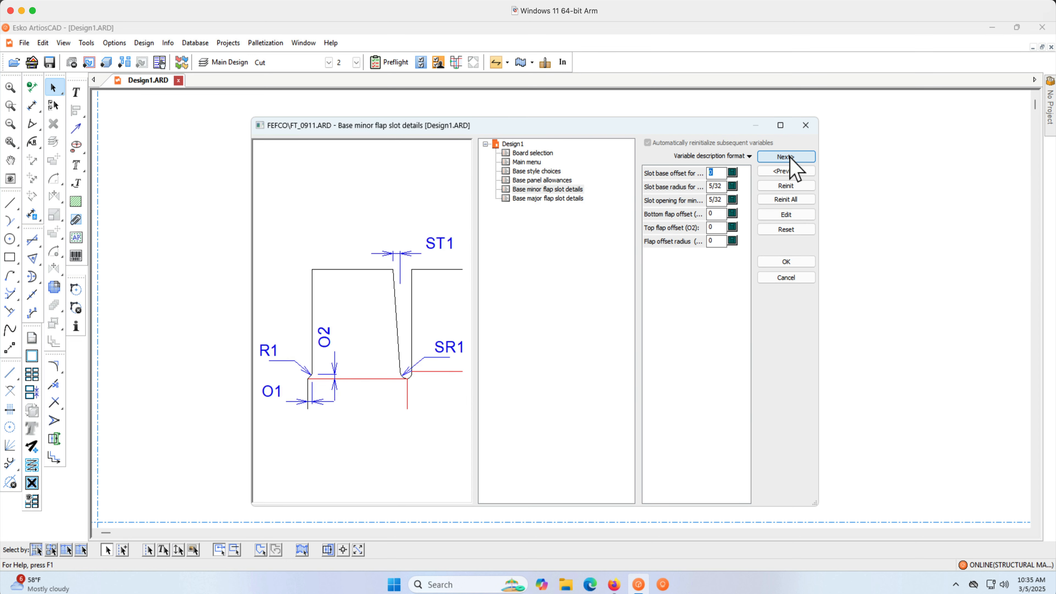
left_click(786, 156)
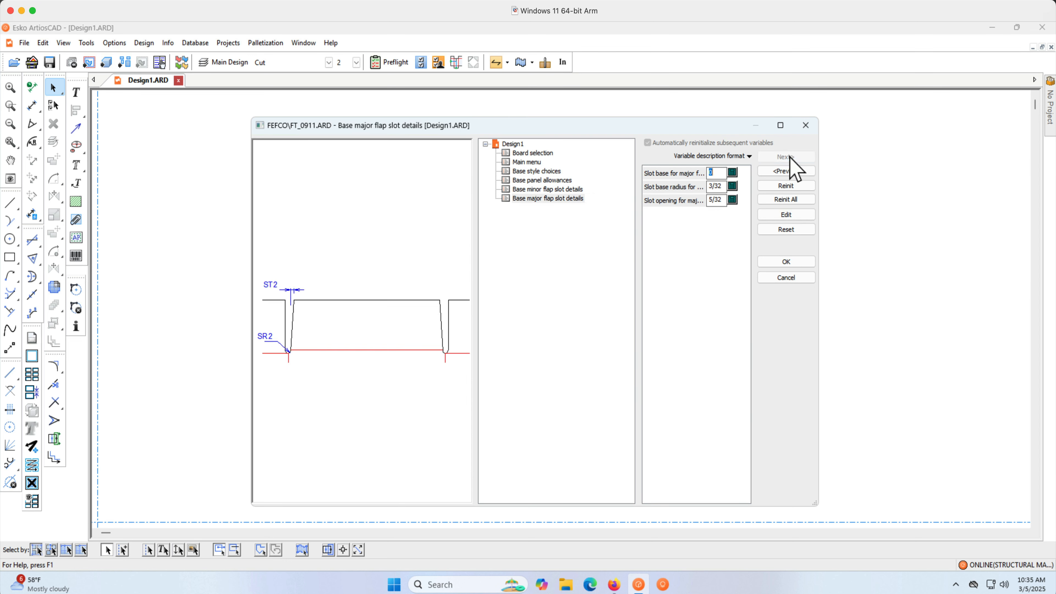
left_click(787, 263)
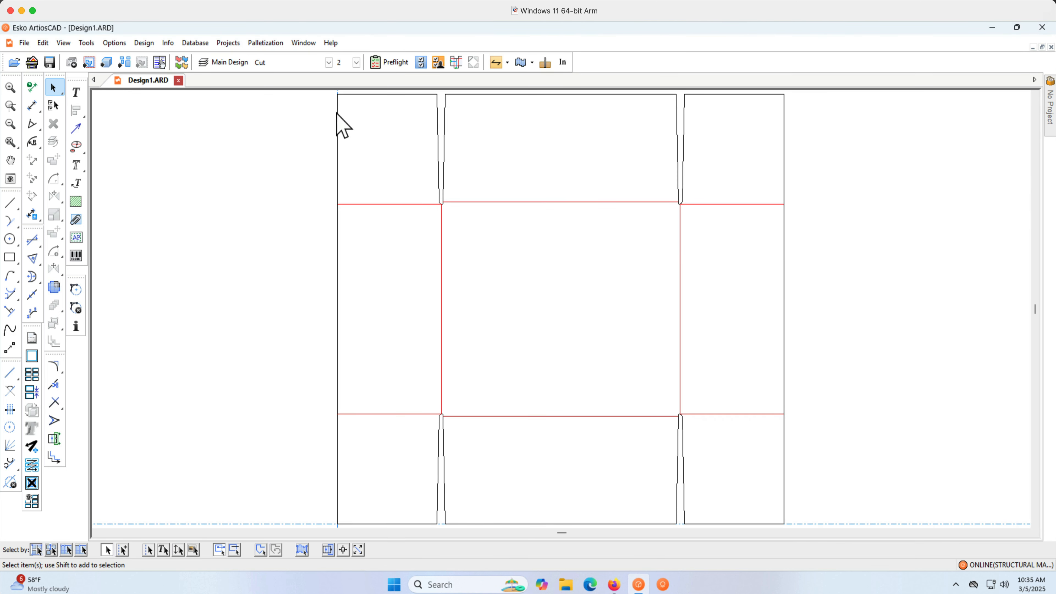
Turn on visibility of the Dimensions and Overall Dimensions layers.
left_click(219, 64)
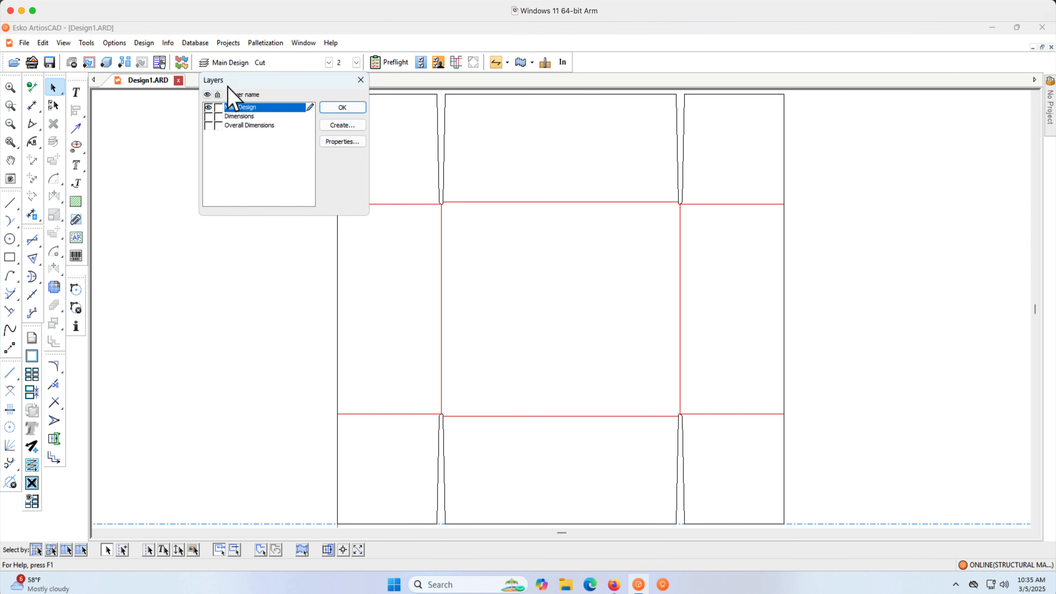
left_click(208, 117)
left_click(208, 125)
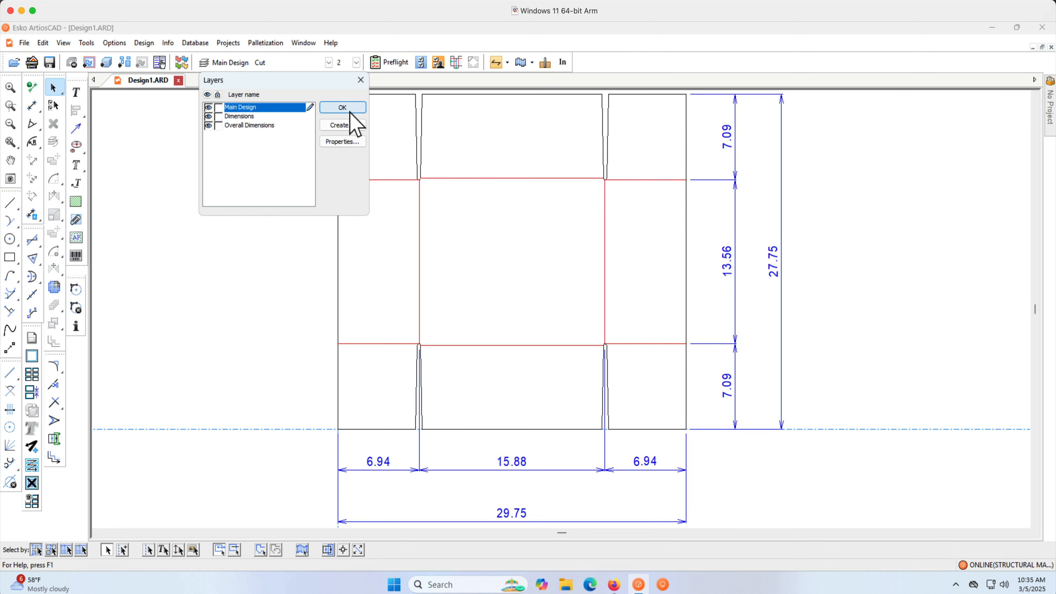
left_click(346, 109)
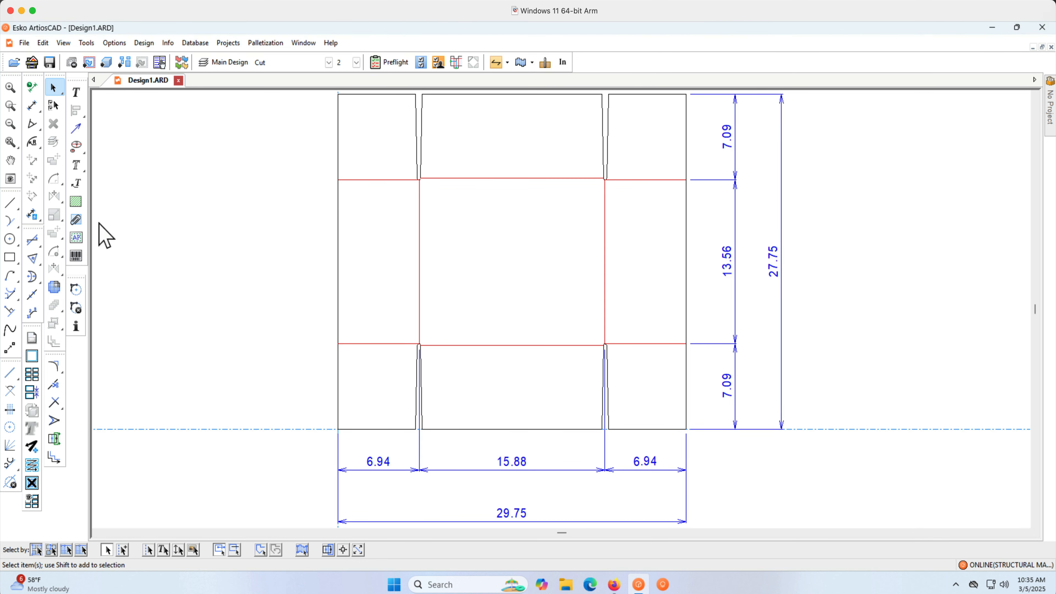
Create artwork panels on the design with the 1/8 offset.
left_click(77, 238)
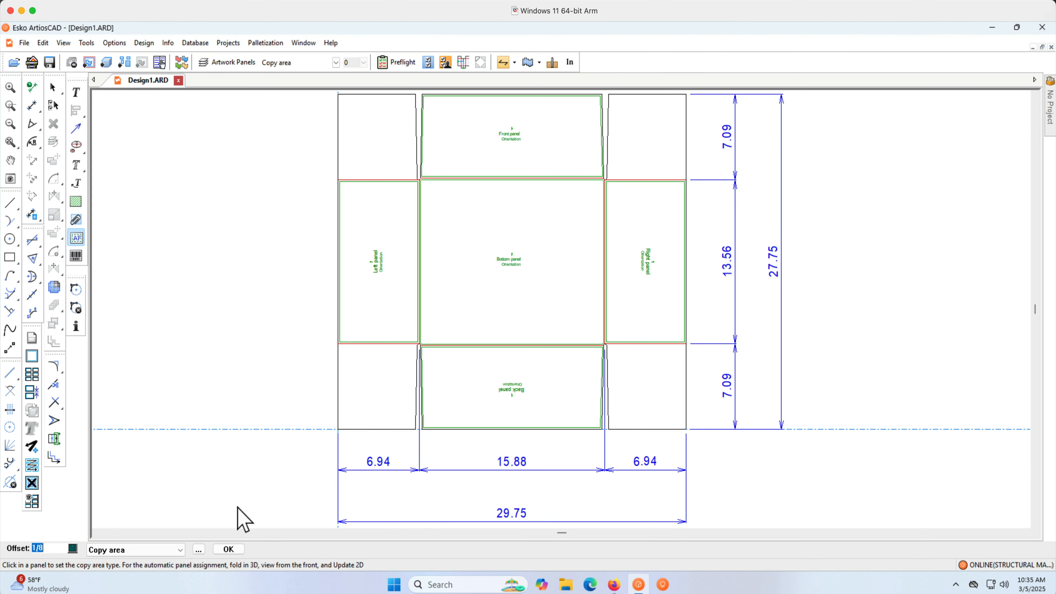
left_click(228, 549)
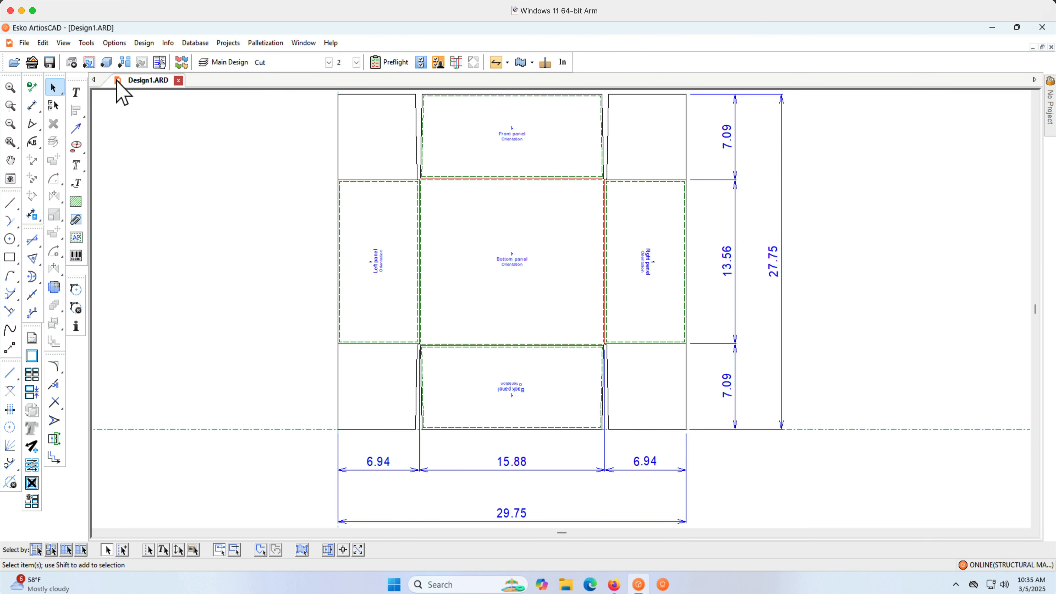
Convert the design to a 3D file and fold it with the default base face.
left_click(106, 62)
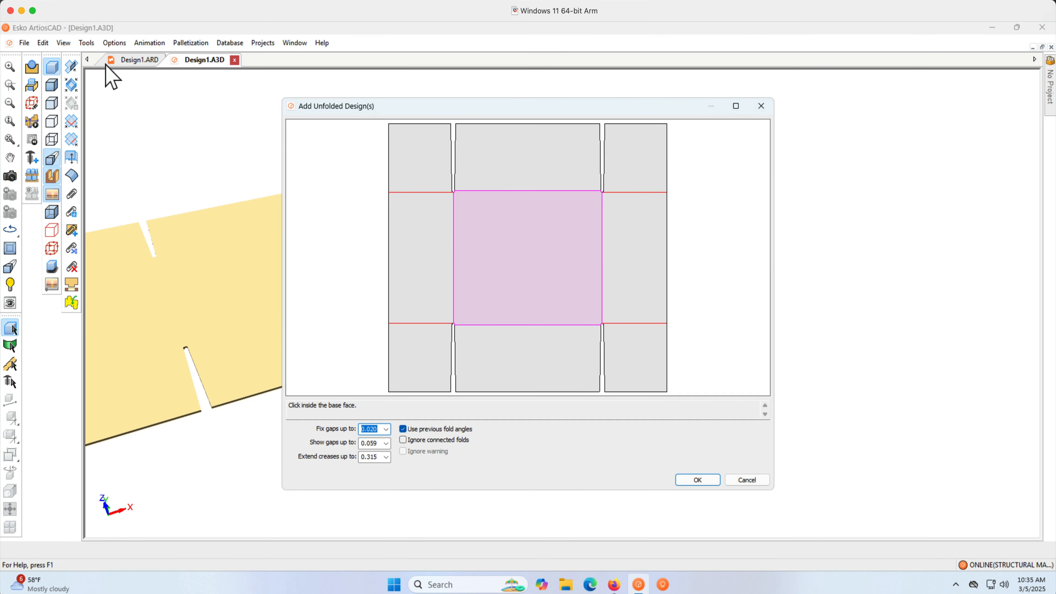
key("Return")
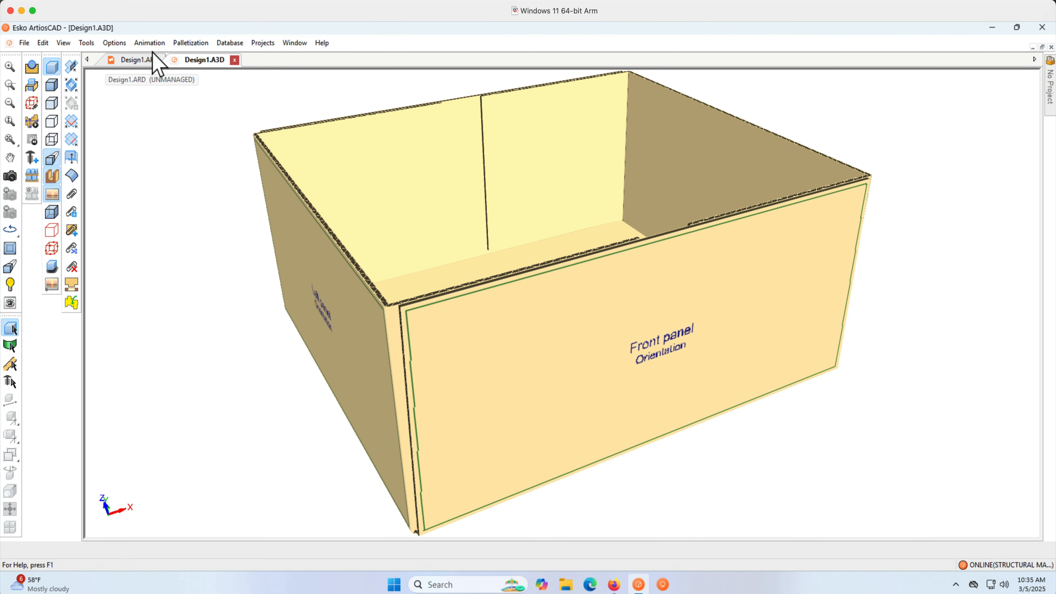
Change the pallet to the 40X32 "40" x 32" Wood Pallet".
left_click(191, 42)
left_click(212, 60)
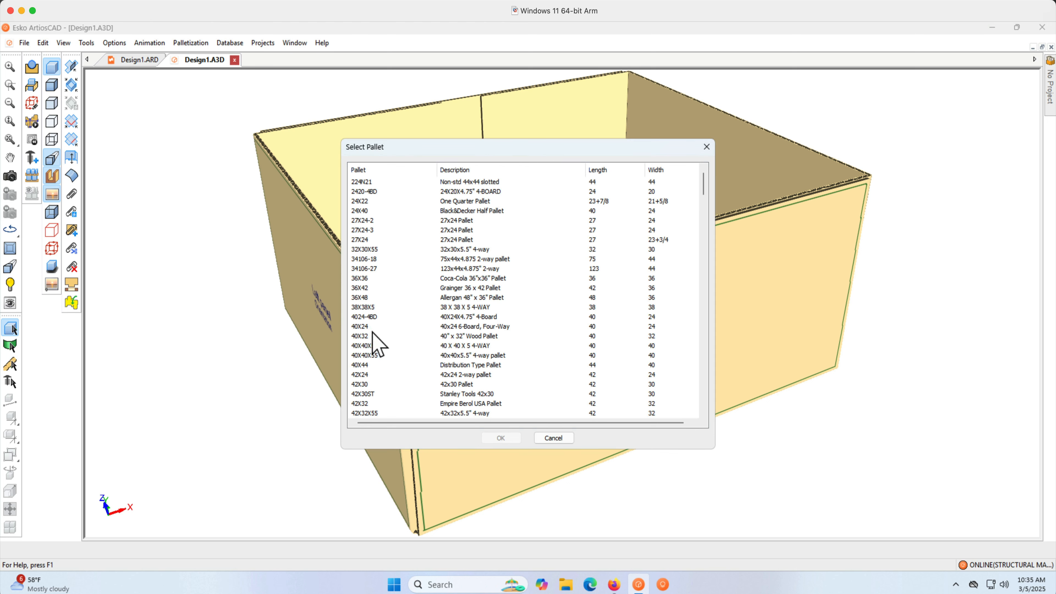
left_click(386, 339)
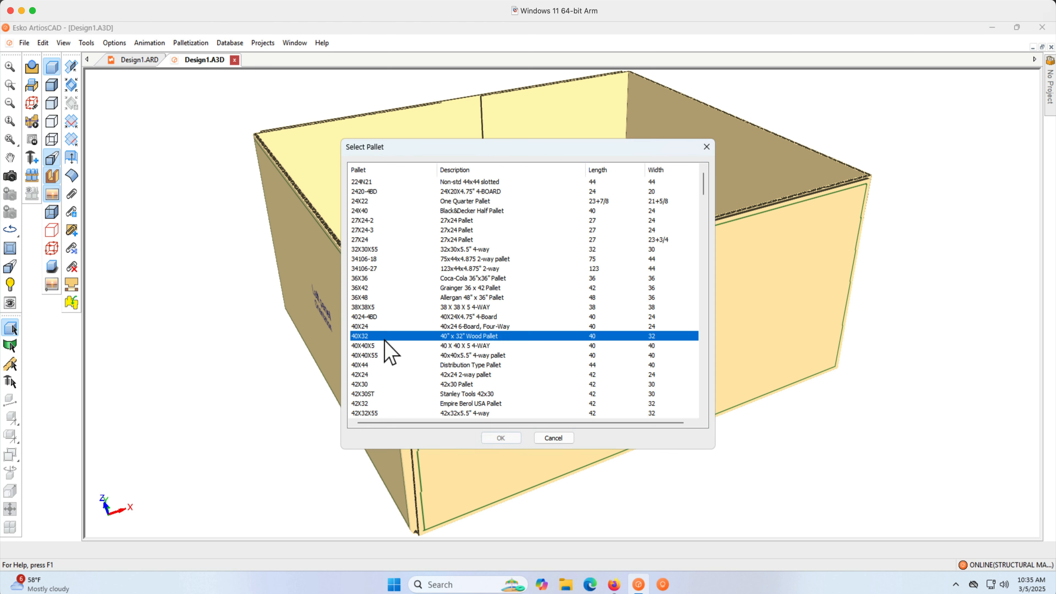
left_click(485, 438)
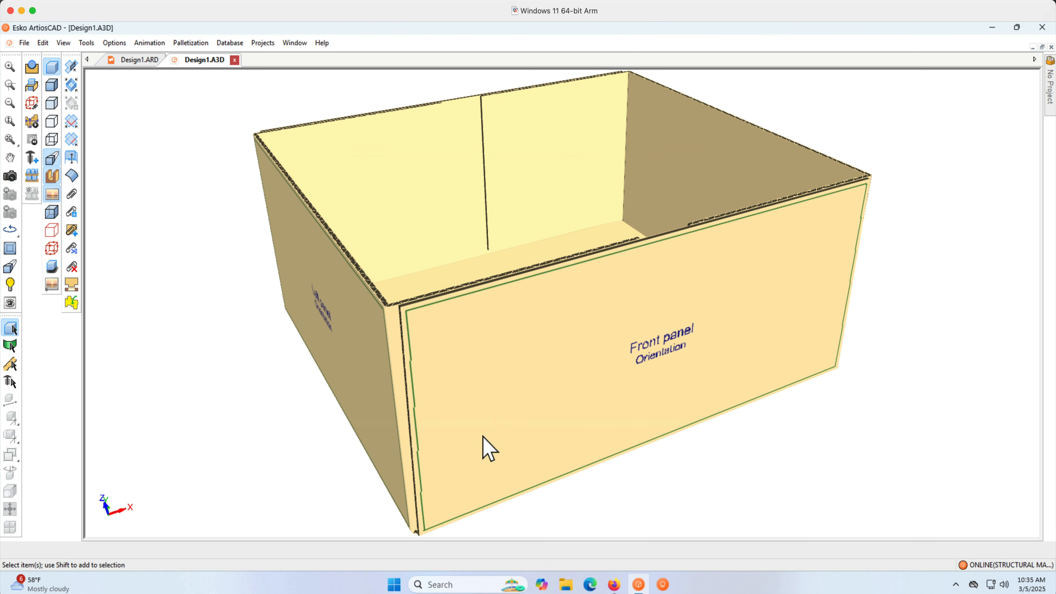
Start a Cape Pack Cloud Build a Pallet palletization.
left_click(195, 43)
mouse_move(194, 145)
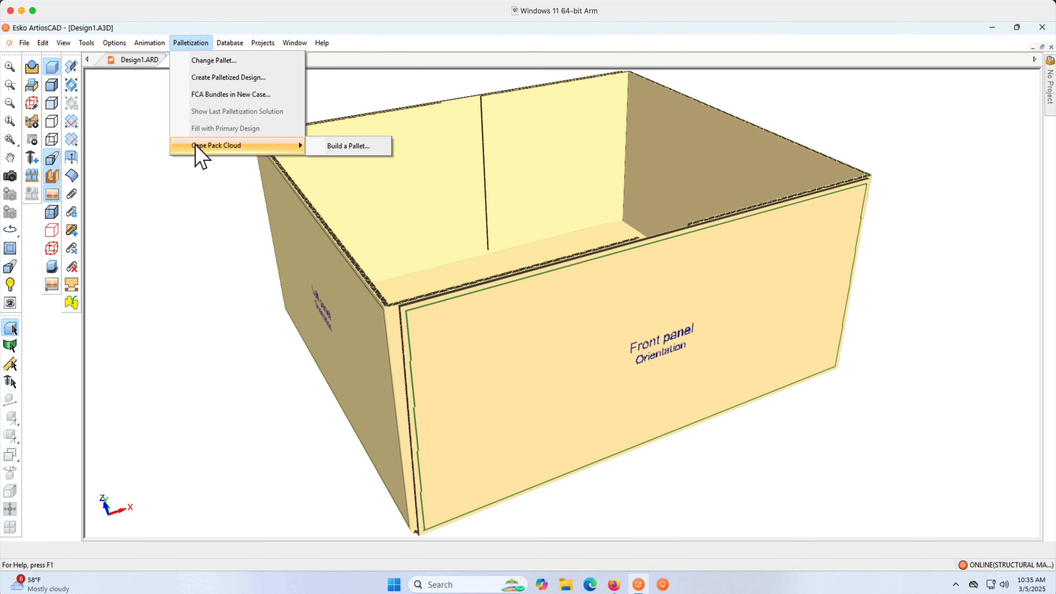
left_click(341, 147)
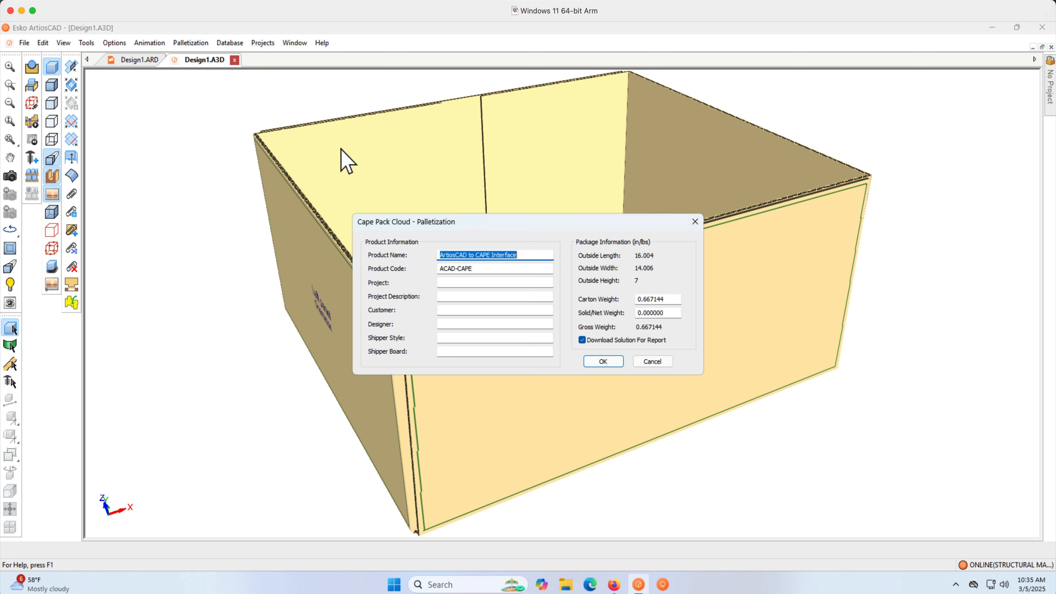
Enter project "Mango SKU 678", project description "Mango" and customer "Costco".
left_click(451, 282)
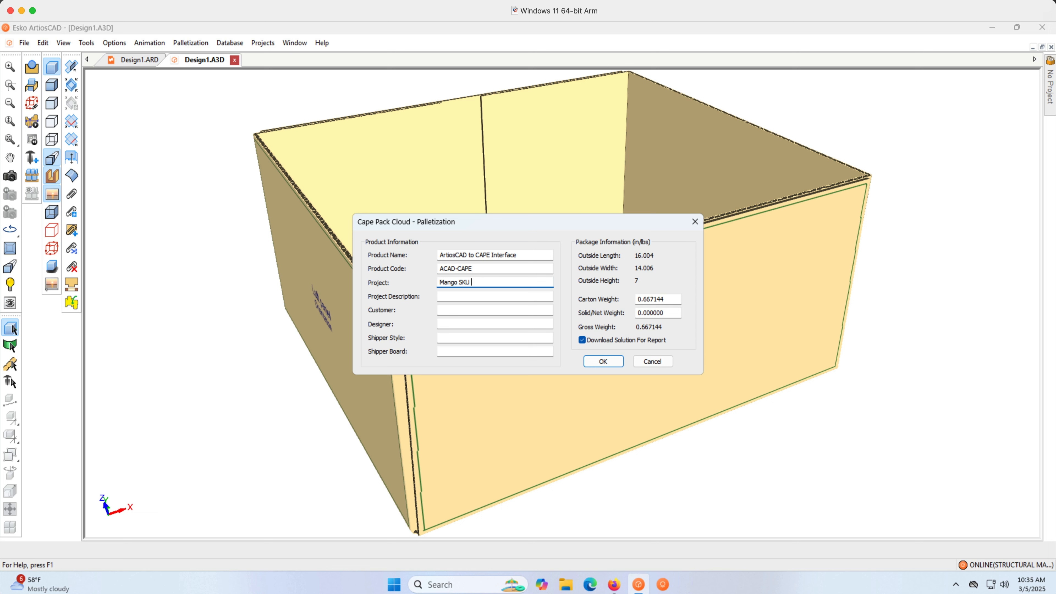
key("Tab")
type("M")
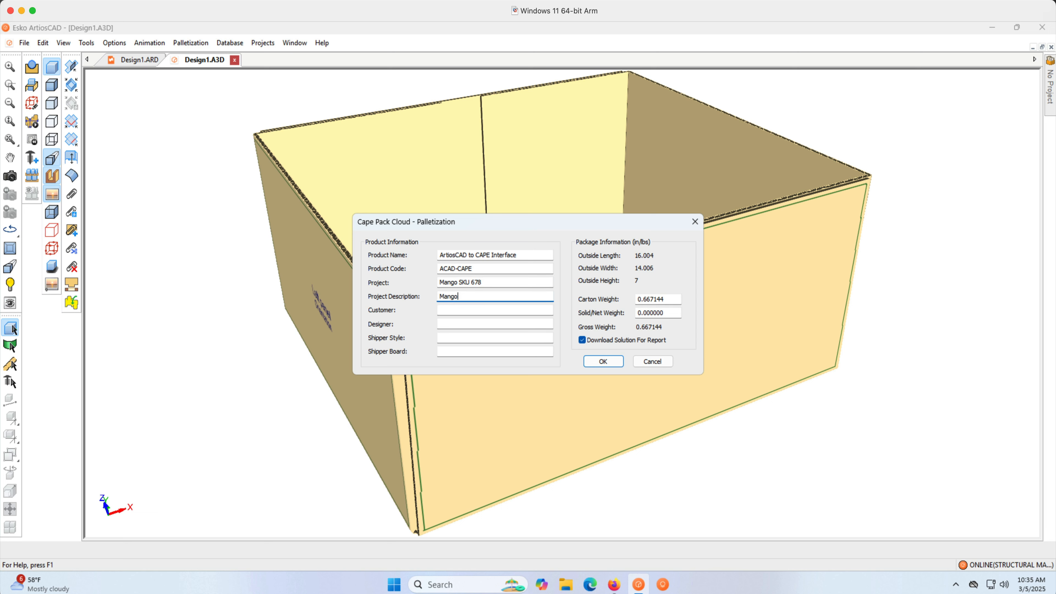
key("Tab")
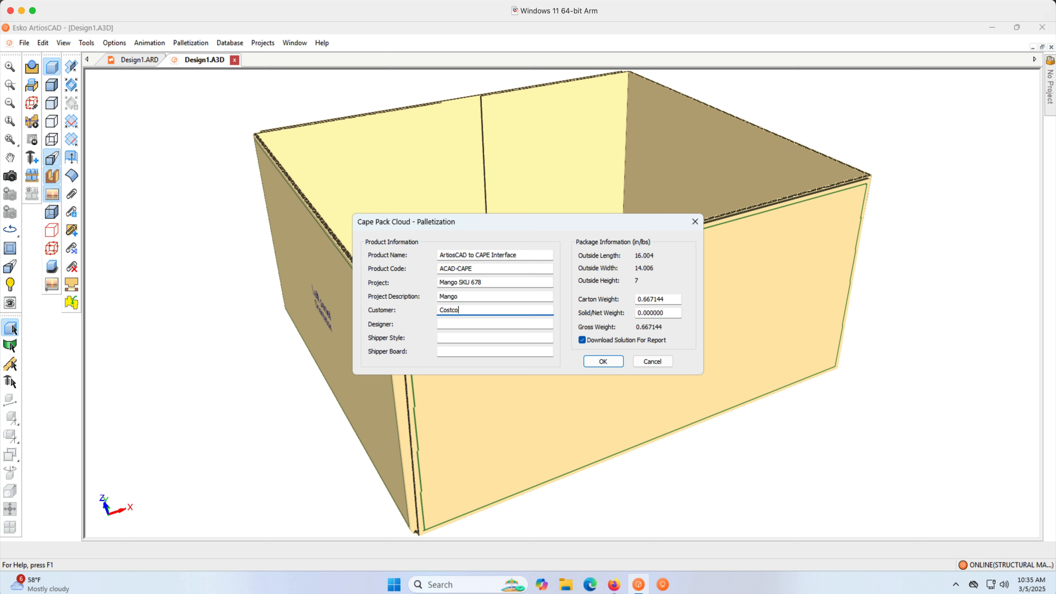
Fill in the designer's name, shipper style "box shipper" and shipper board "SBS".
key("Tab")
type("bart")
key("Tab")
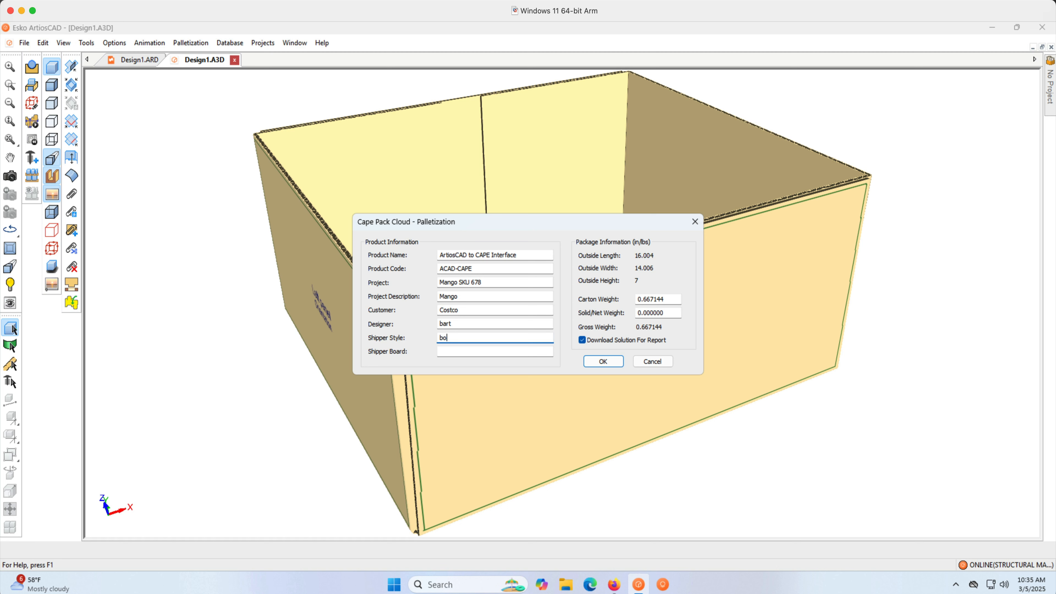
type("box shipper`")
key("Tab")
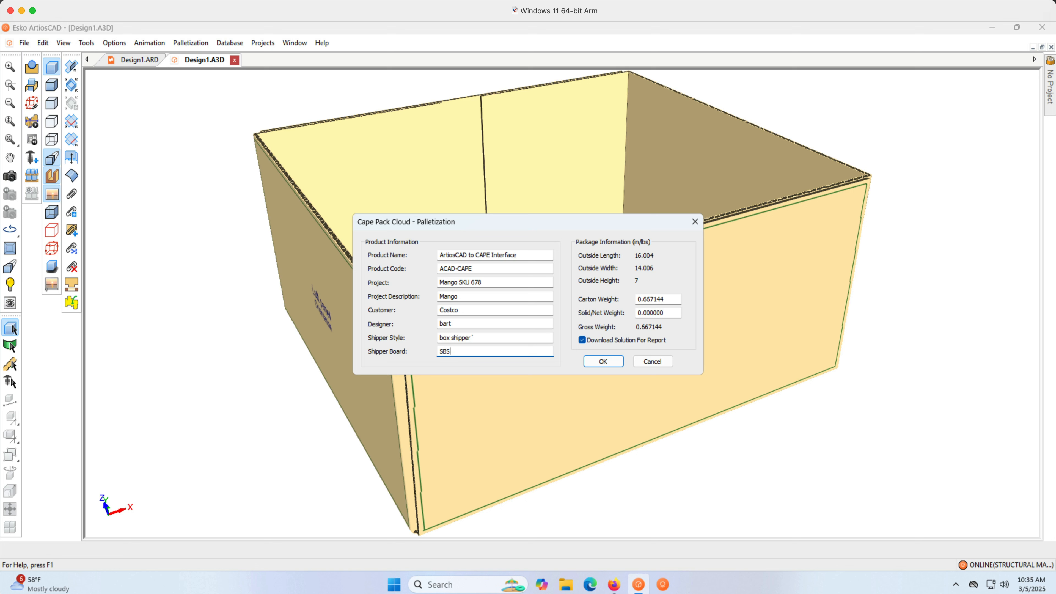
Remove the stray character from the shipper style and set the shipper board to "SBS C200".
left_click(485, 337)
key("BackSpace")
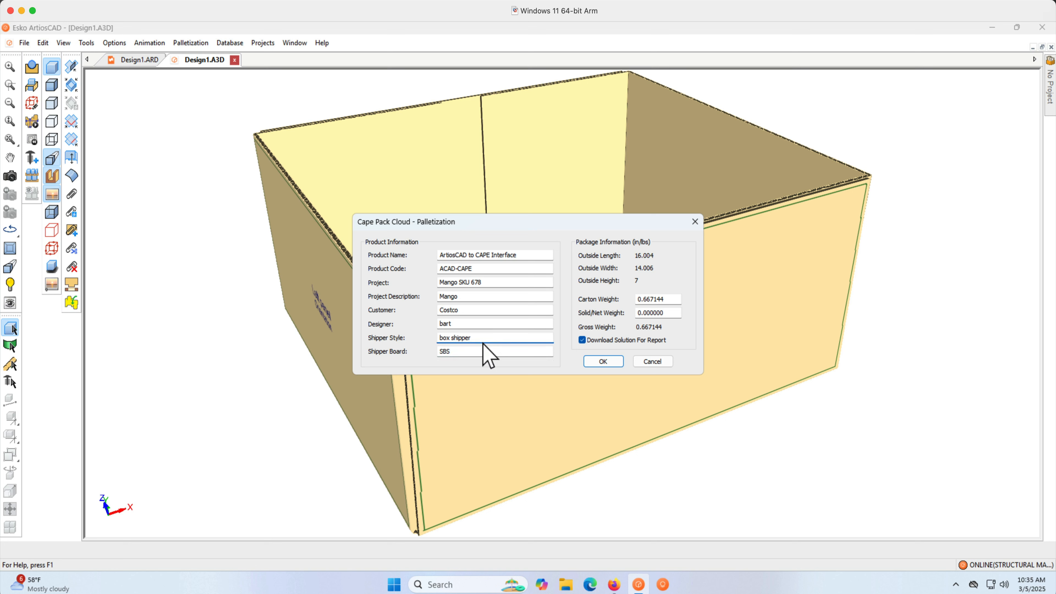
left_click(480, 351)
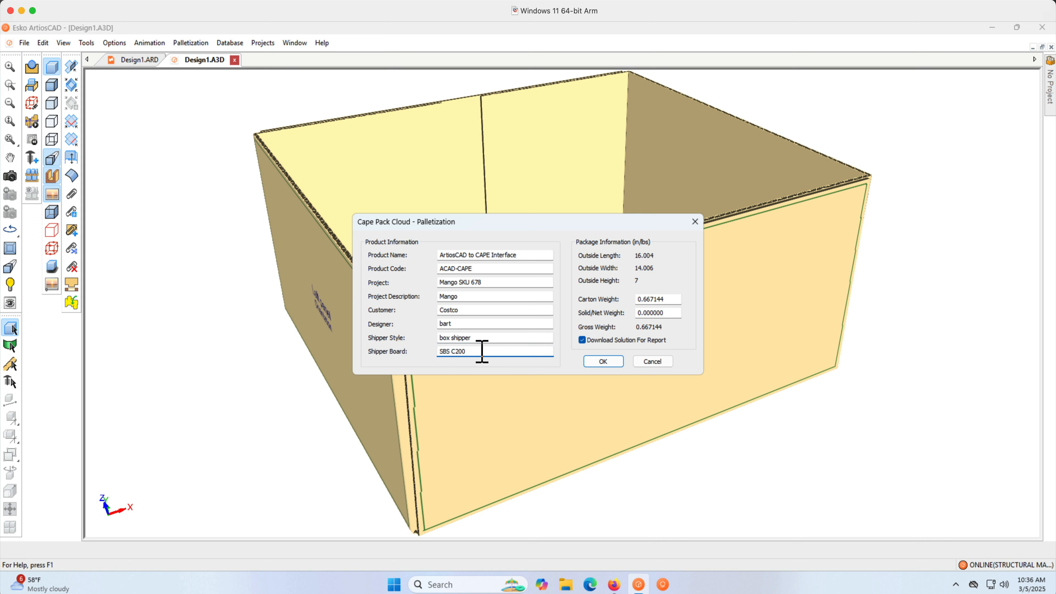
Set the solid/net weight to 10 and submit the palletization details.
double_click(662, 313)
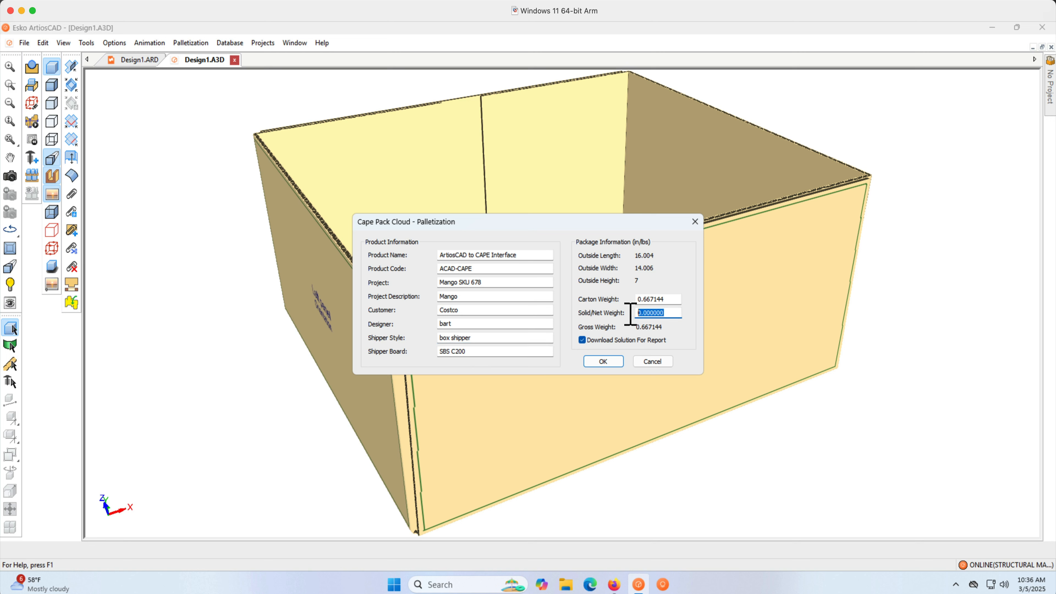
type("10")
key("Tab")
left_click(603, 361)
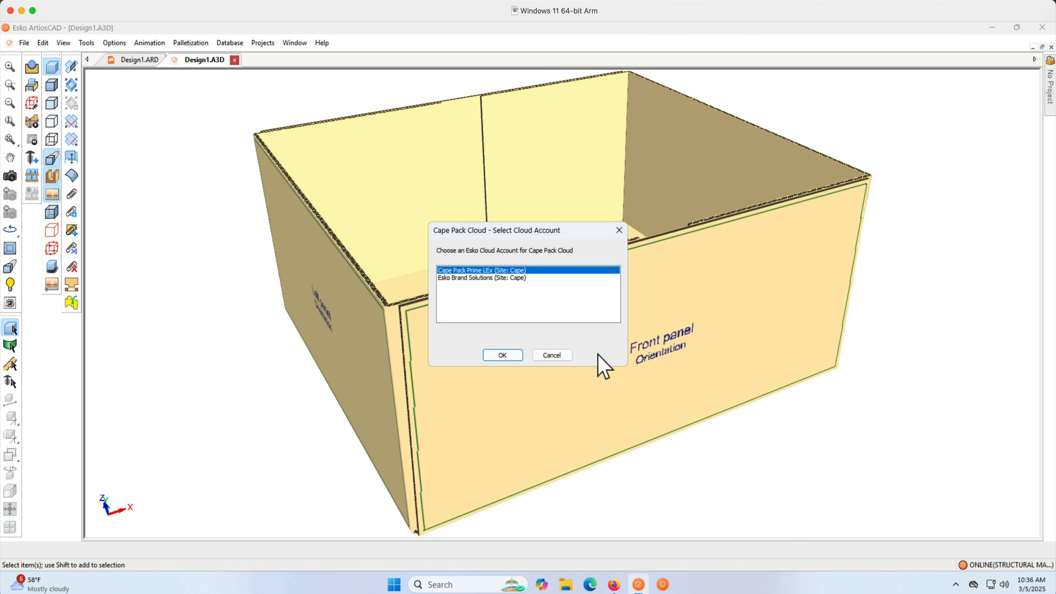
Choose the Esko Brand Solutions cloud account and dismiss the waiting-for-solution dialog.
left_click(501, 277)
left_click(499, 356)
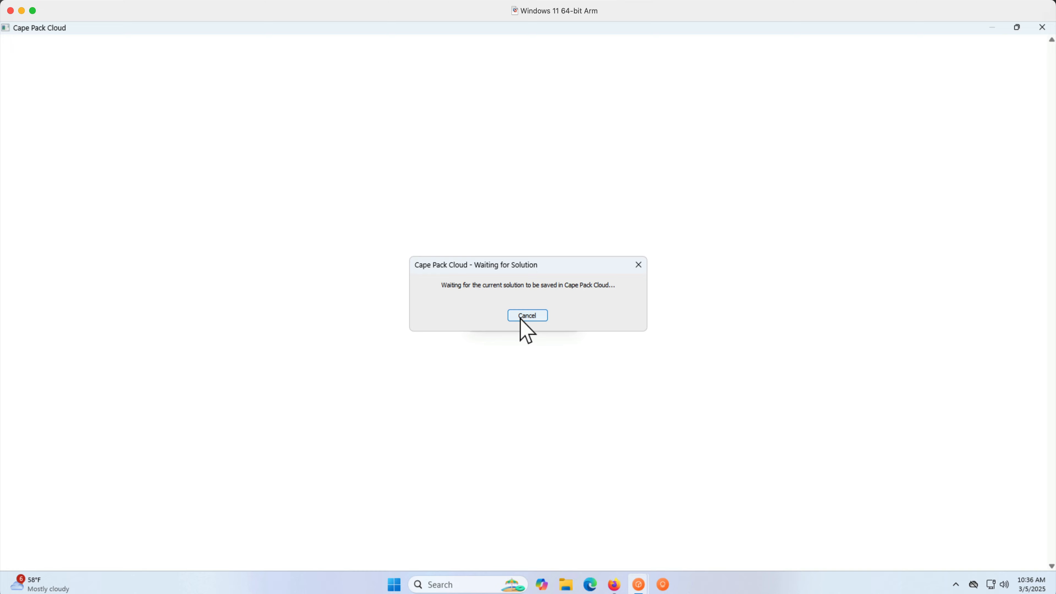
left_click(520, 316)
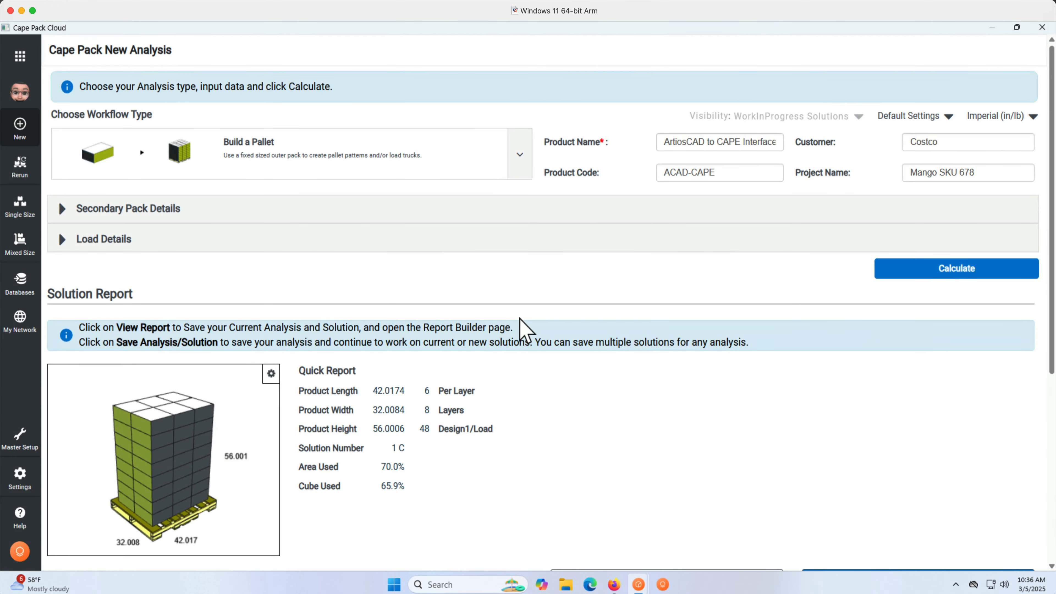
Review the pallet solution report and the table of solutions.
scroll(522, 329, "down", 5)
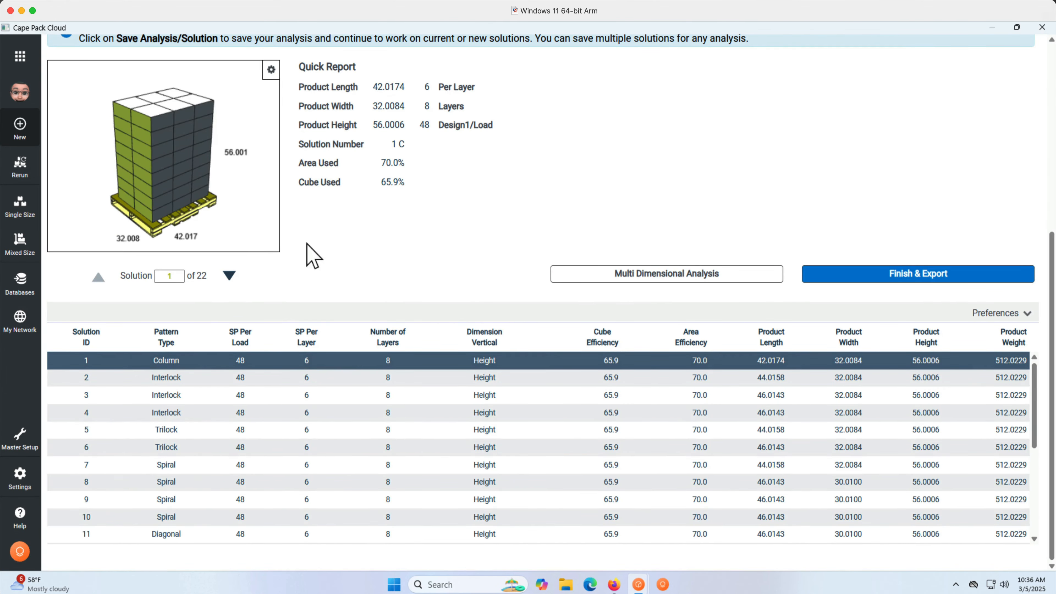
mouse_move(199, 208)
left_mouse_down()
mouse_move(255, 209)
mouse_move(190, 211)
left_mouse_up()
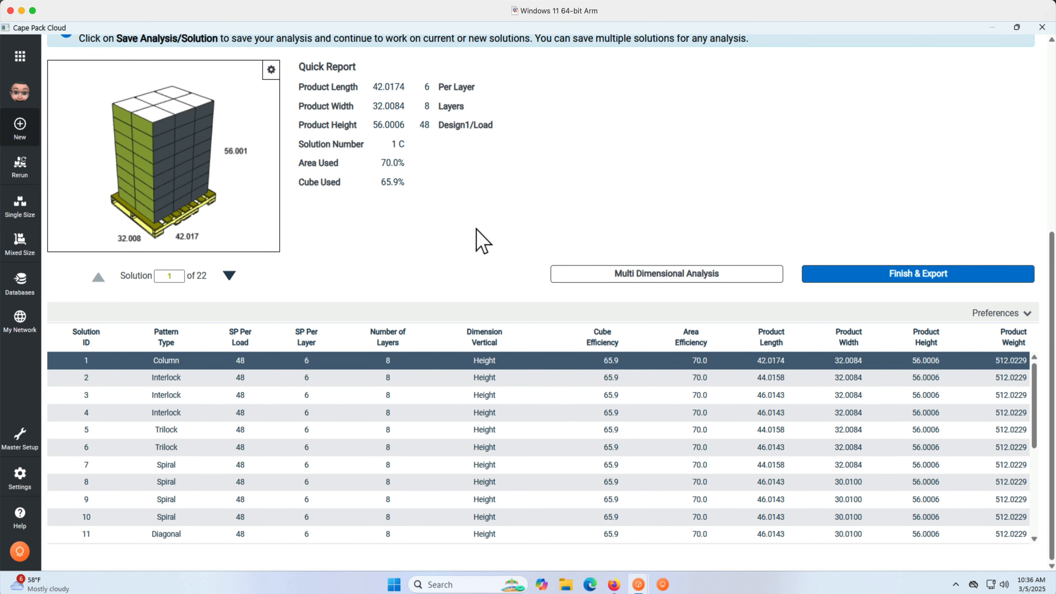
Expand the Load Details section of the analysis.
scroll(483, 241, "up", 5)
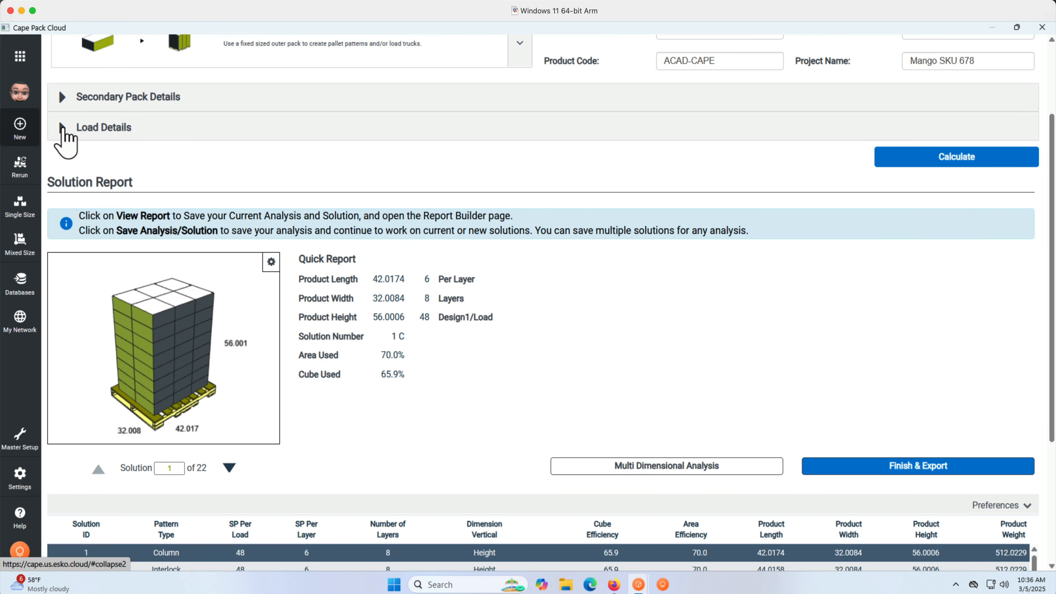
left_click(63, 127)
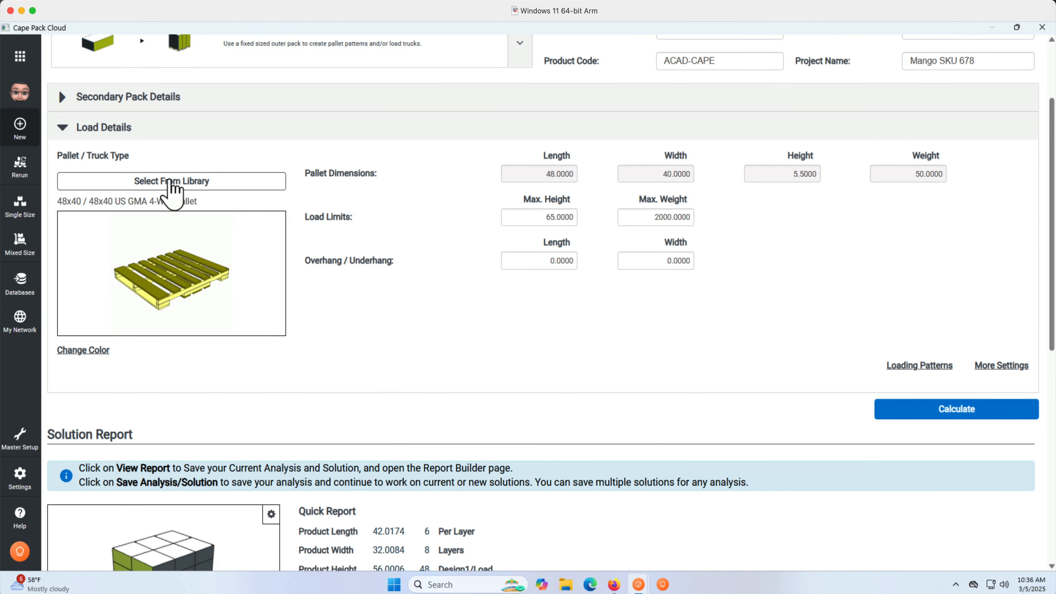
Search the pallet library for 42 and select the 42X32 Empire Berol USA pallet.
left_click(172, 183)
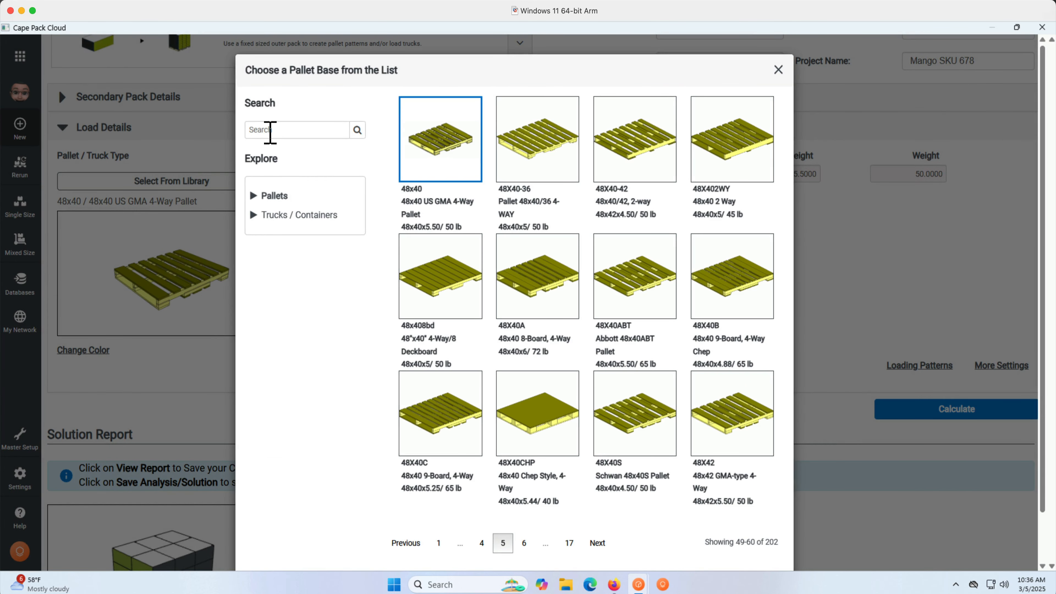
left_click(271, 129)
type("42")
left_click(357, 130)
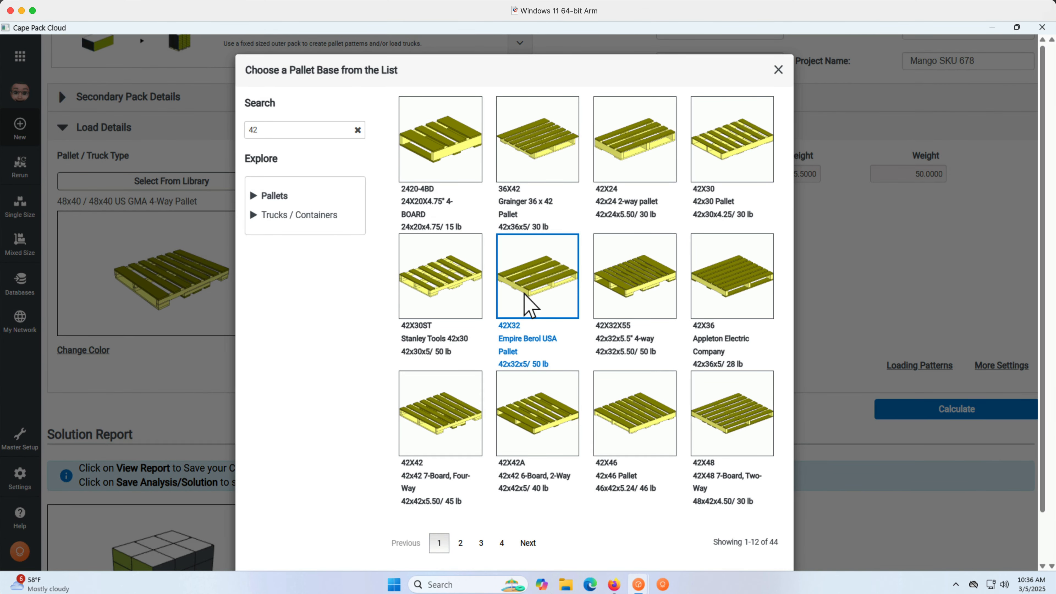
scroll(617, 462, "down", 2)
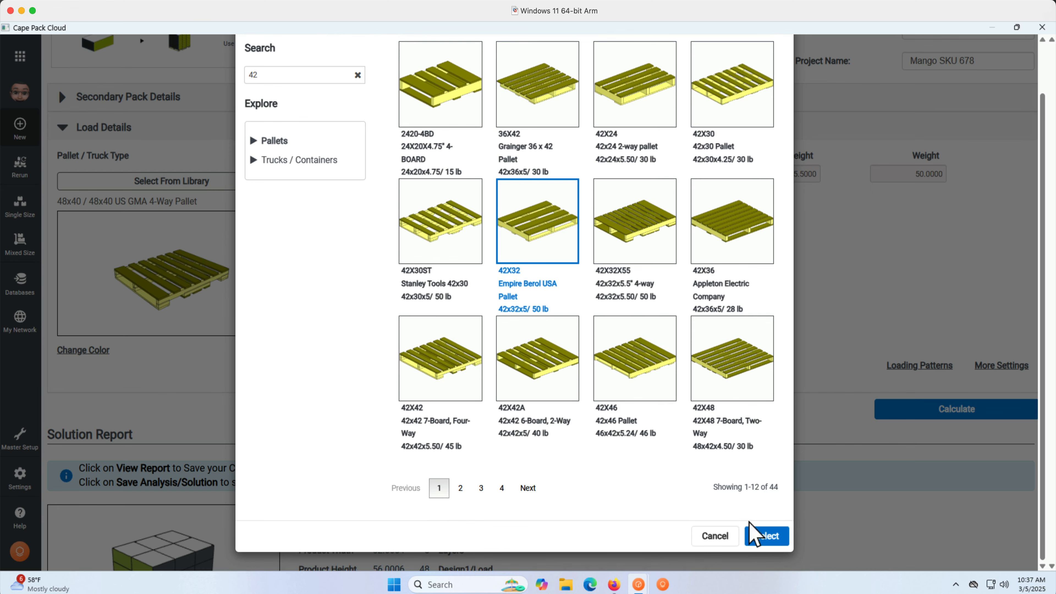
left_click(766, 537)
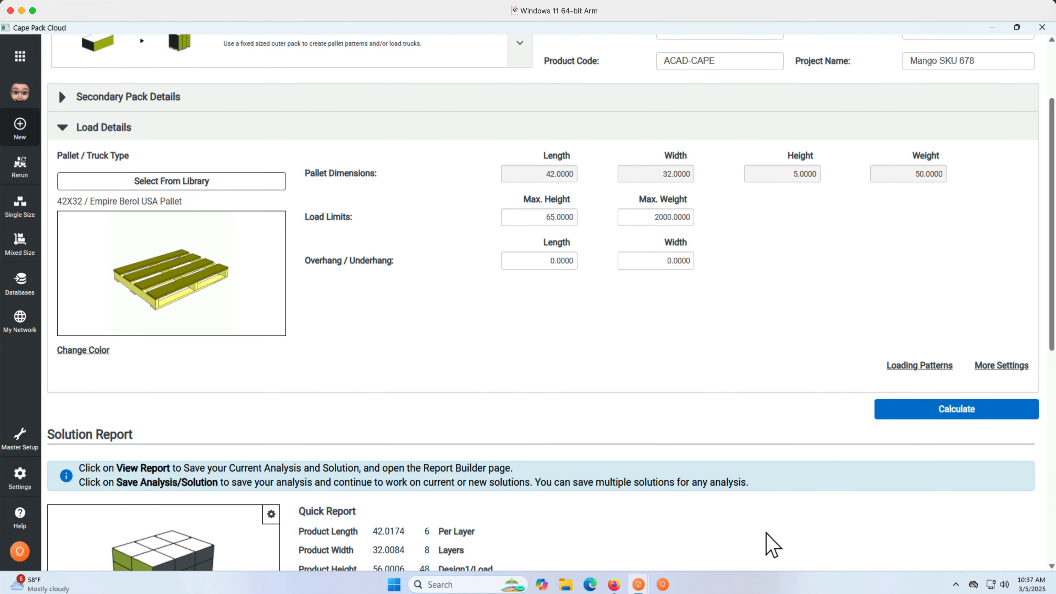
Recalculate the pallet load on the new pallet.
scroll(772, 545, "down", 5)
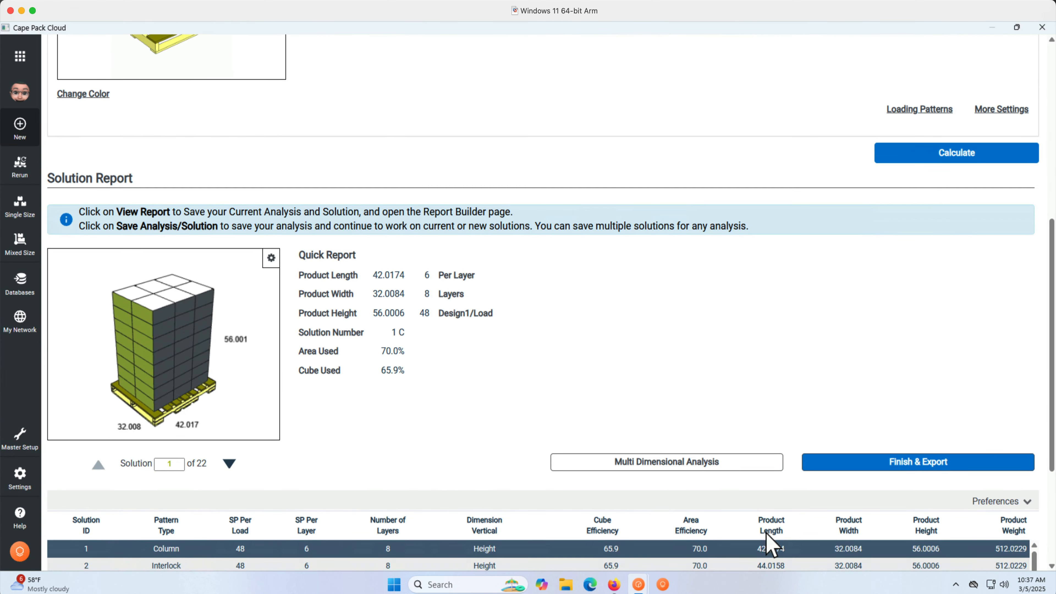
left_click(935, 158)
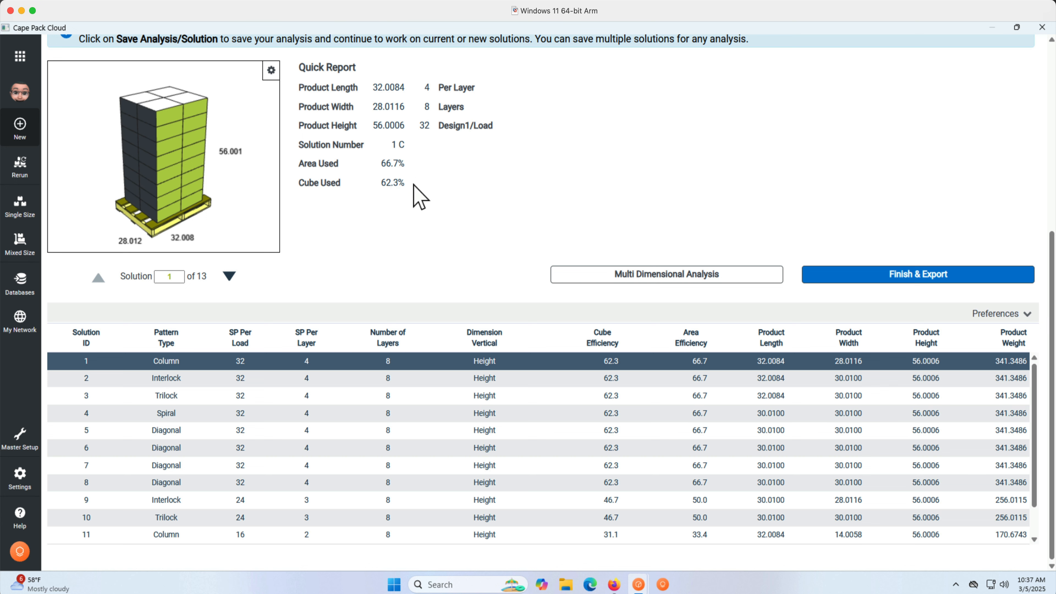
left_click_drag(408, 164, 381, 183)
left_click_drag(212, 204, 141, 198)
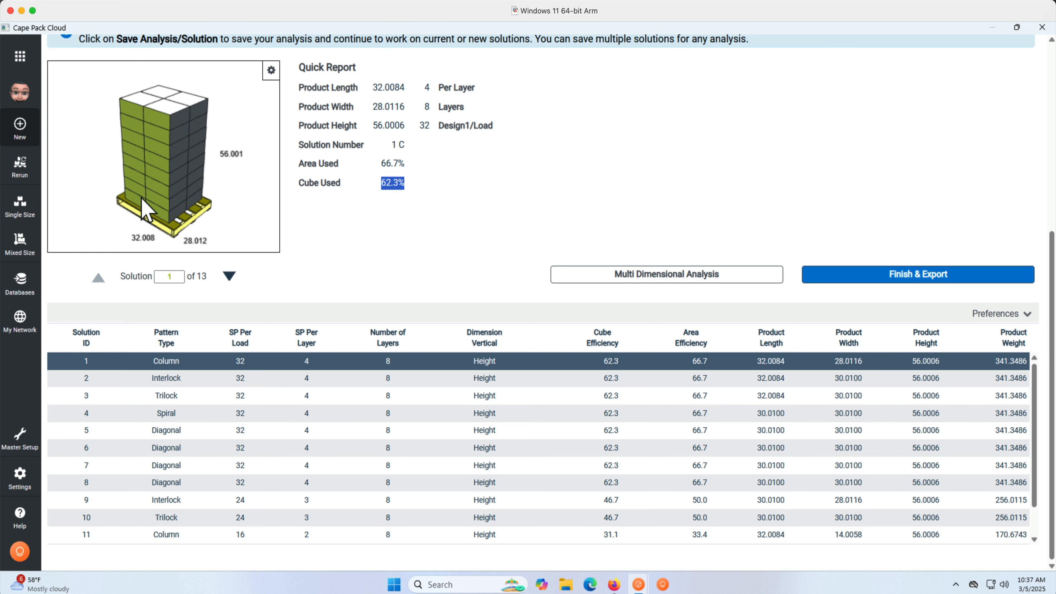
Reopen Load Details and set the overhang length and width to 1.
left_click(509, 224)
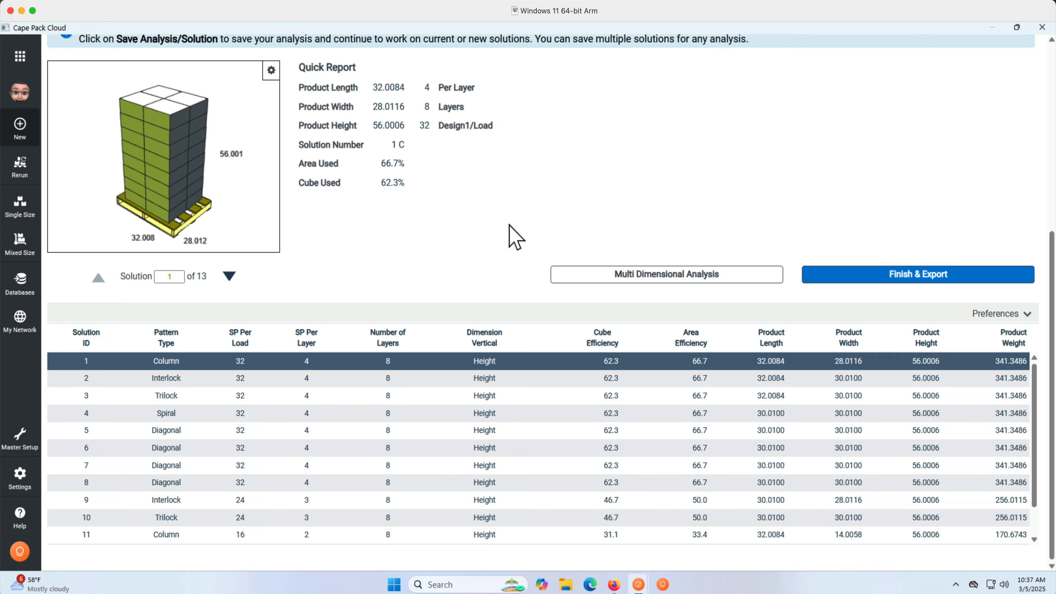
scroll(509, 237, "up", 5)
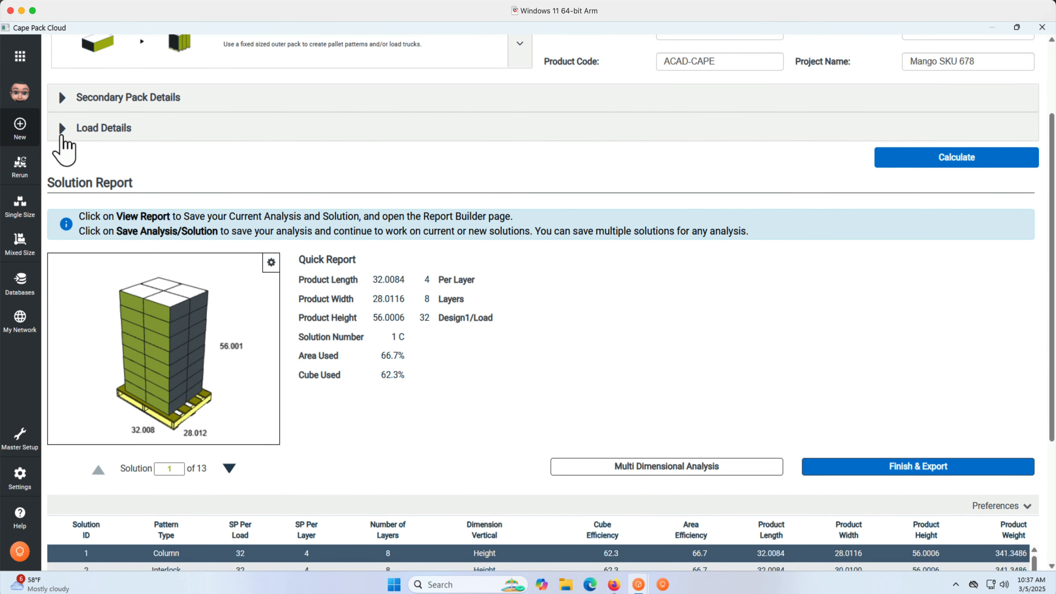
left_click(63, 133)
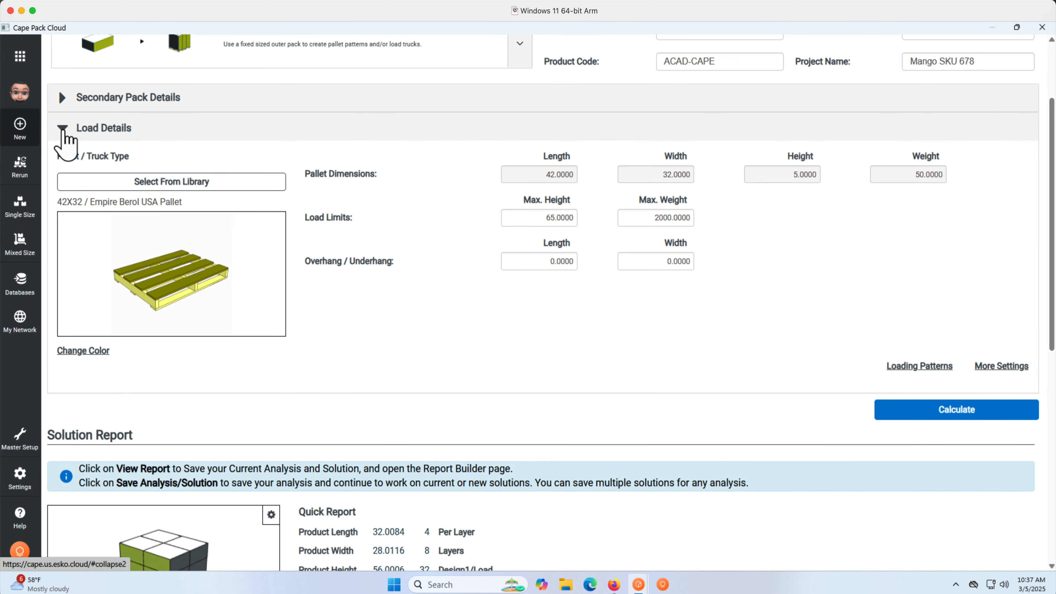
left_click(525, 261)
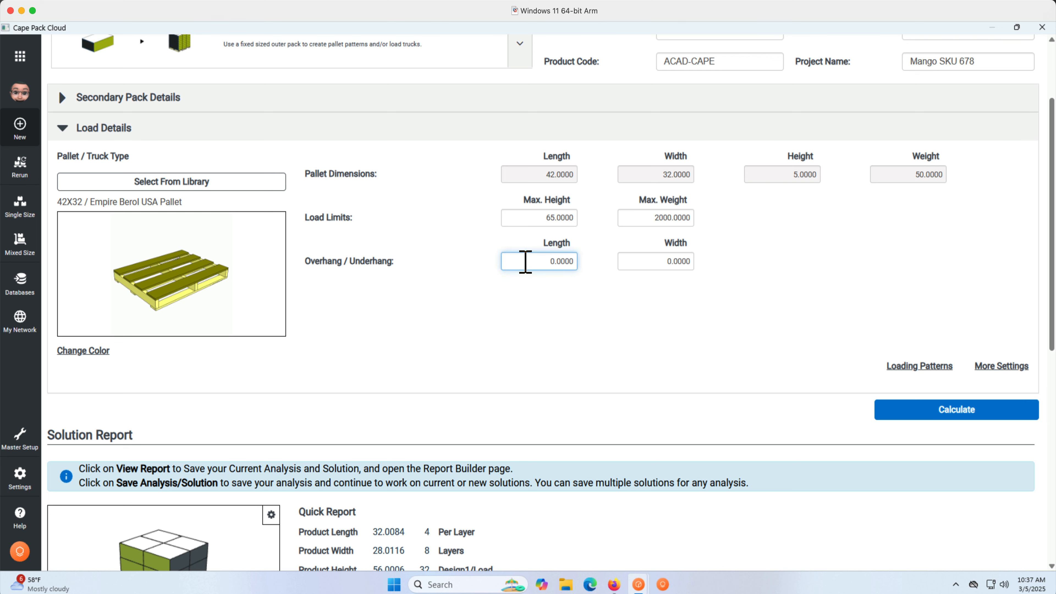
type("1")
left_click_drag(525, 261, 585, 271)
type("1")
key("Tab")
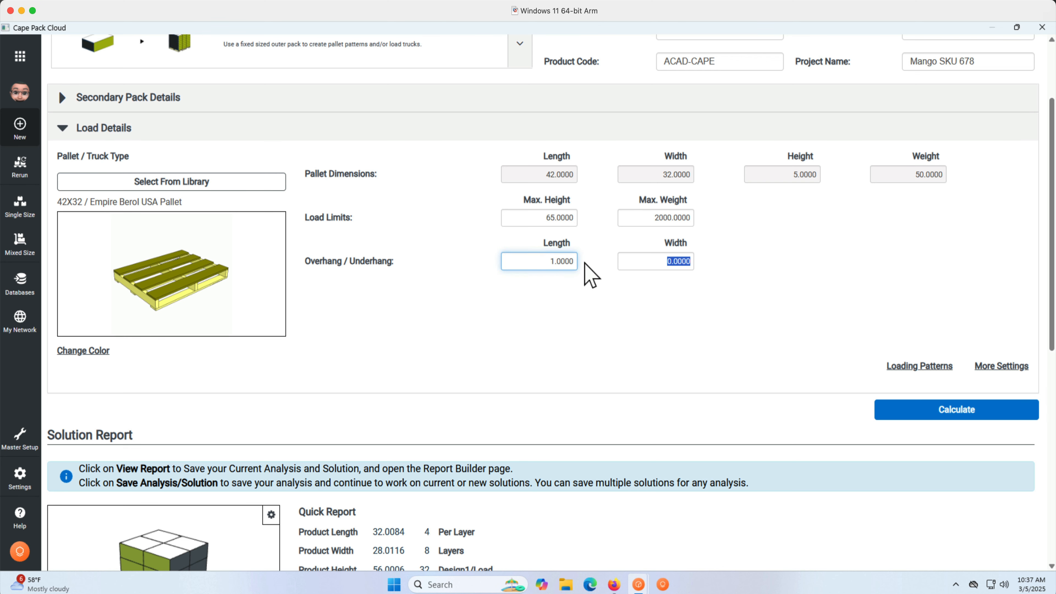
type("1")
key("Tab")
Recalculate the pallet load with the overhang.
scroll(590, 275, "down", 5)
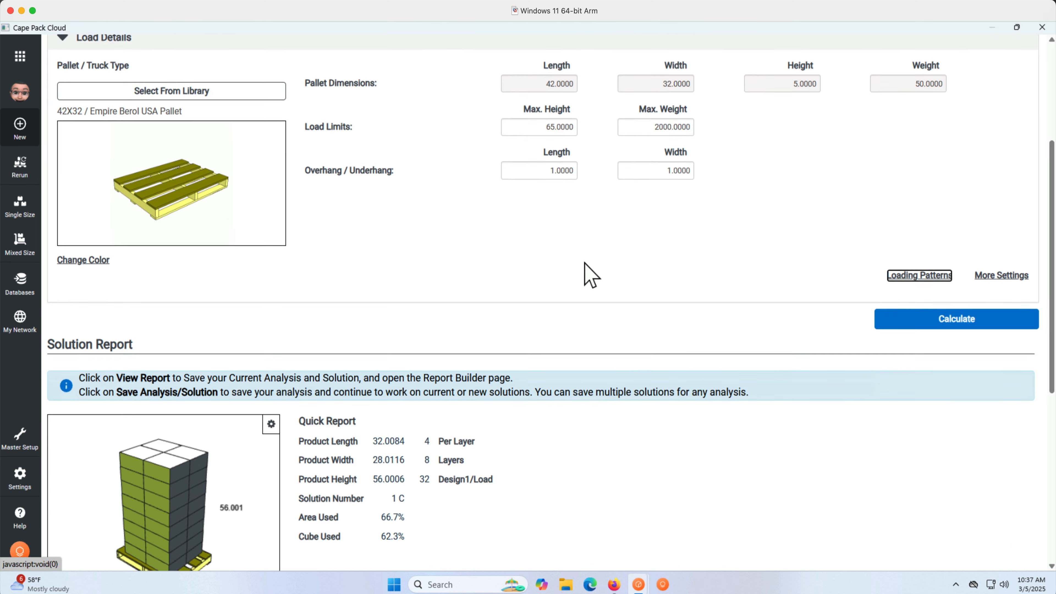
scroll(590, 274, "down", 5)
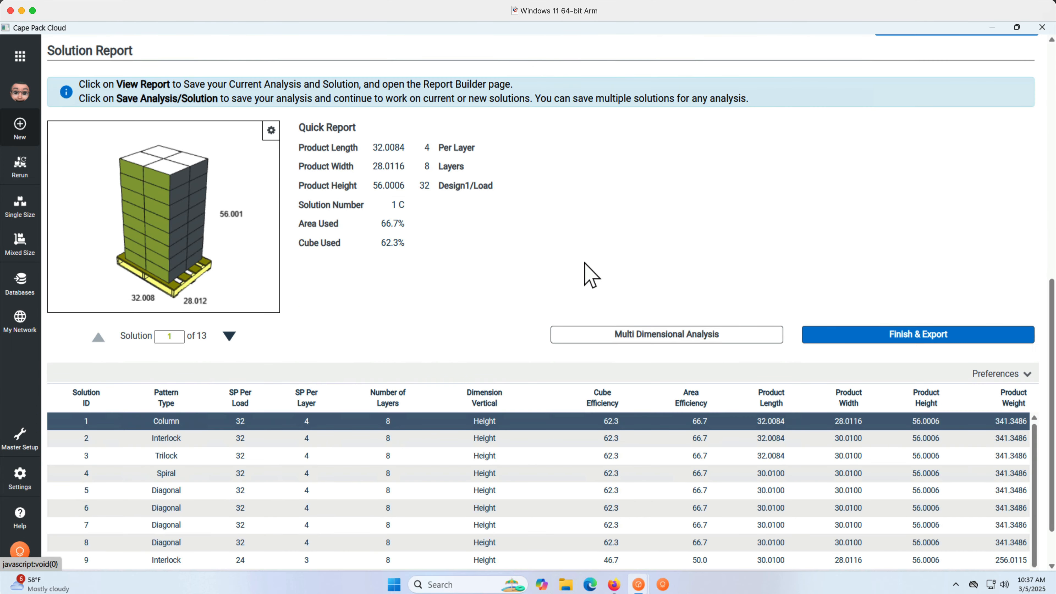
scroll(585, 263, "up", 3)
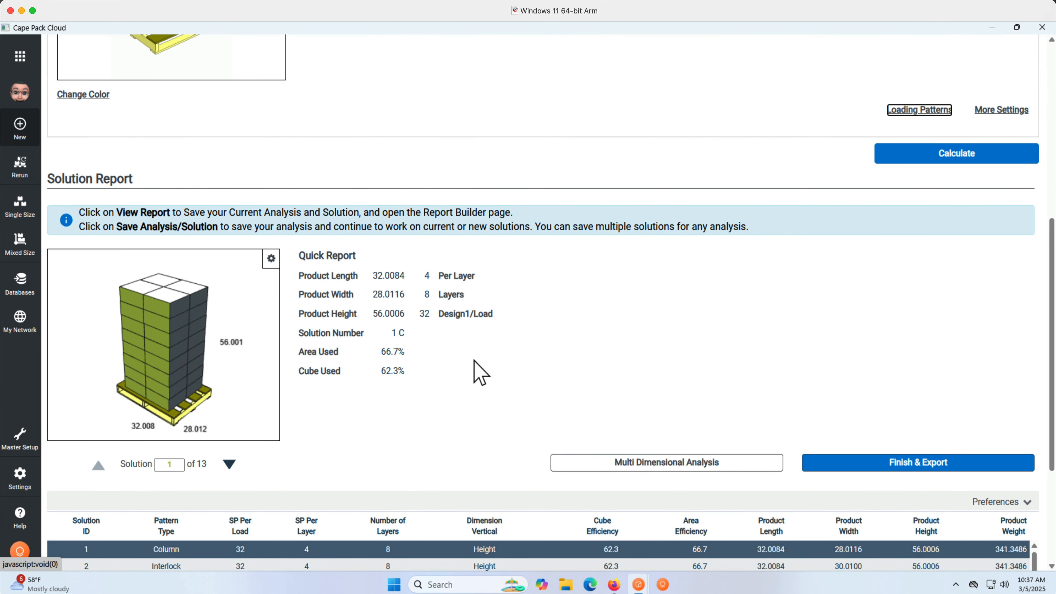
left_click(909, 160)
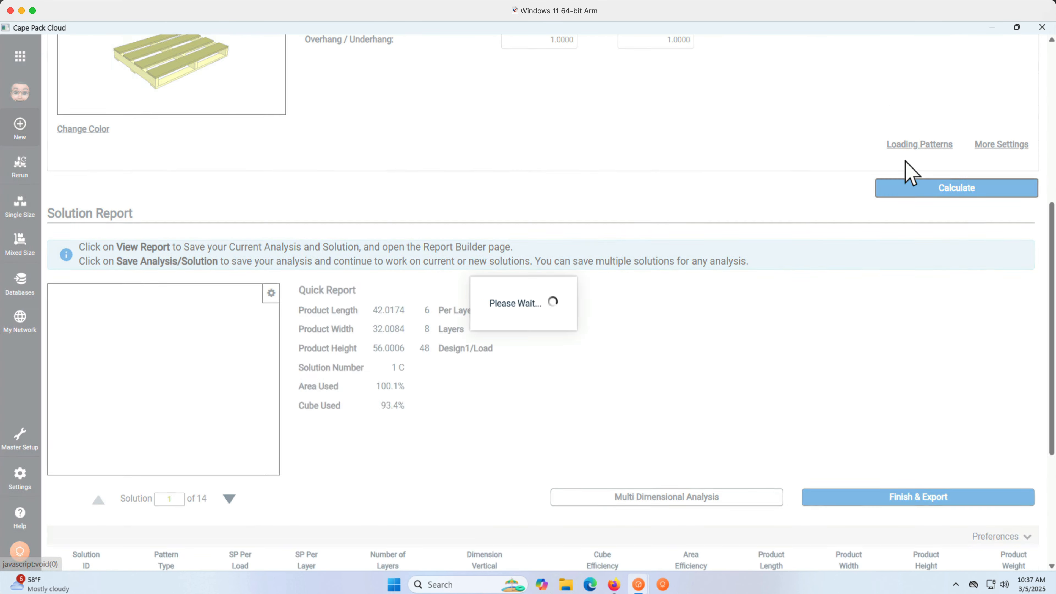
scroll(642, 312, "down", 6)
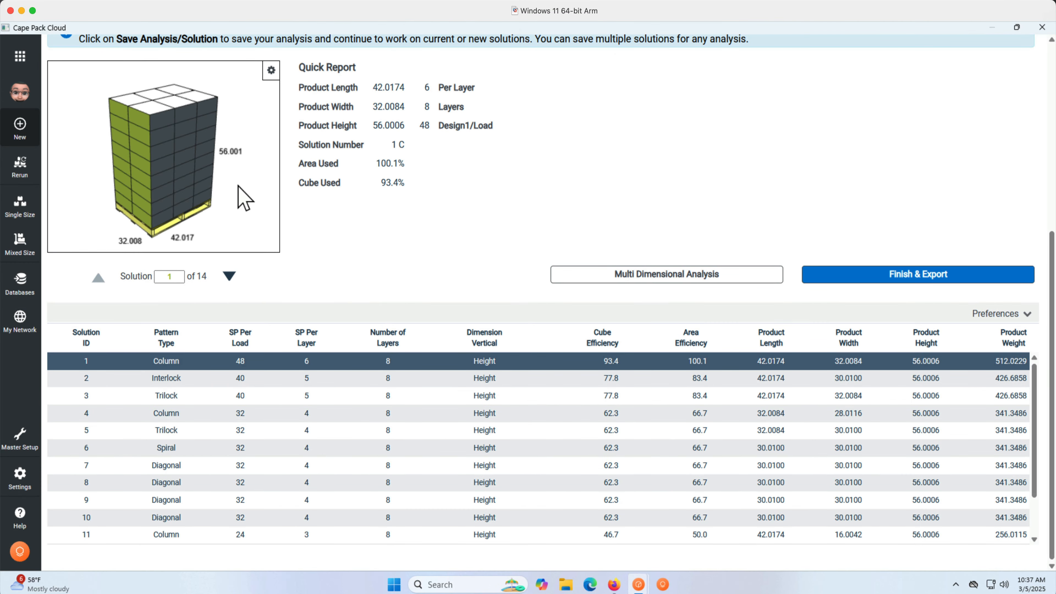
mouse_move(196, 182)
left_mouse_down()
mouse_move(129, 182)
mouse_move(128, 141)
mouse_move(136, 176)
mouse_move(177, 196)
mouse_move(201, 185)
left_mouse_up()
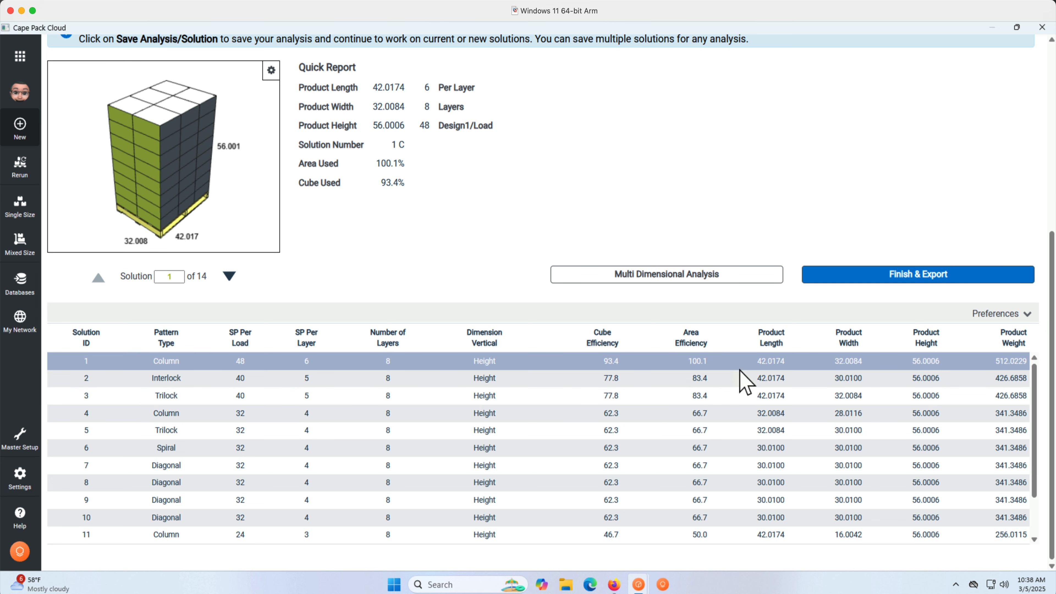
Set the case content to product Mango source: Brazil - F908-2 with quantity 24.
scroll(493, 256, "up", 6)
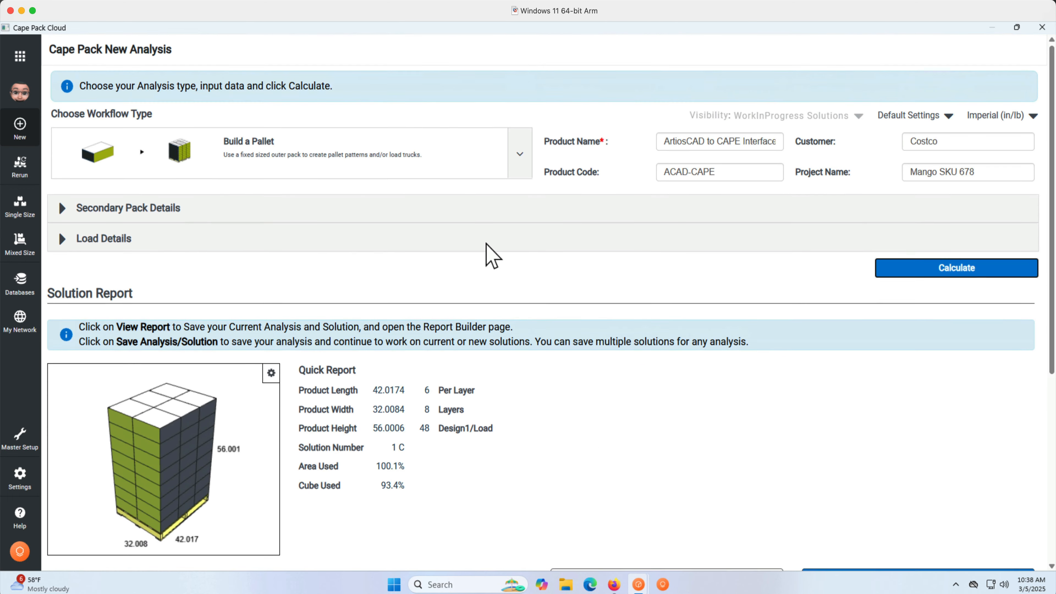
left_click(62, 208)
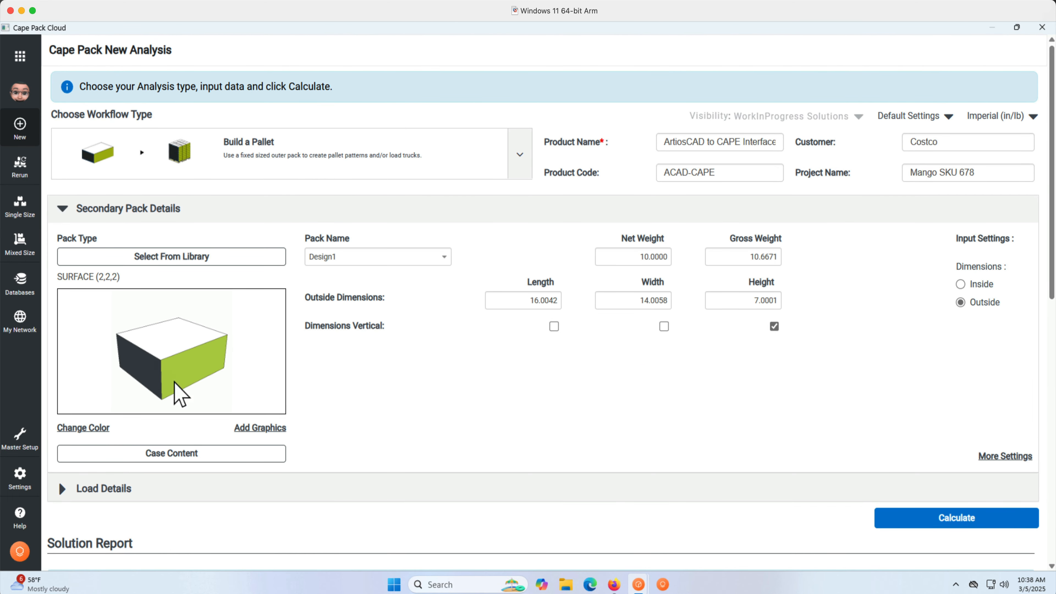
left_click(189, 456)
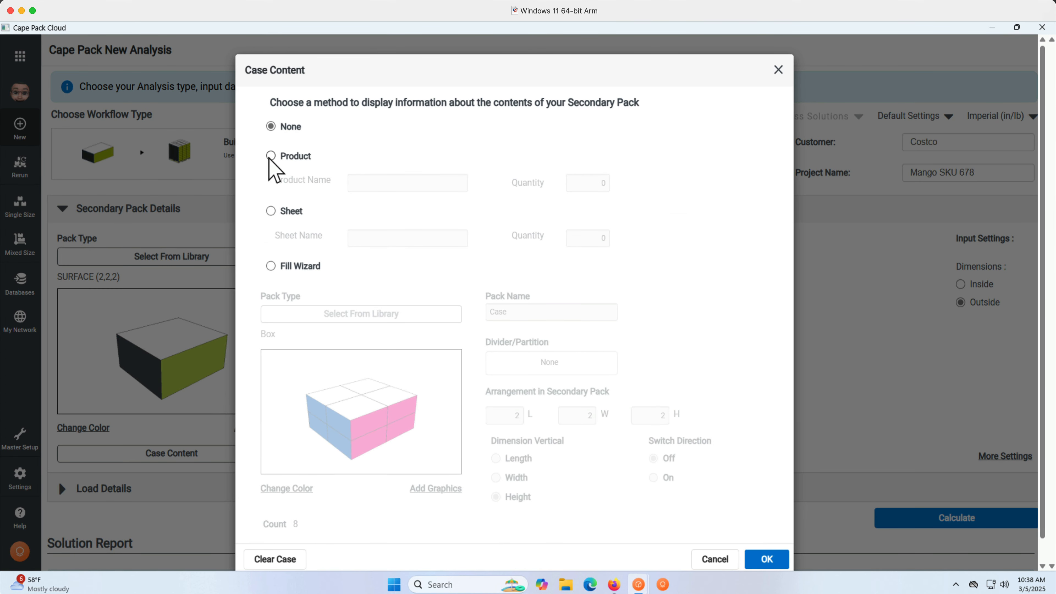
left_click(270, 156)
left_click(368, 181)
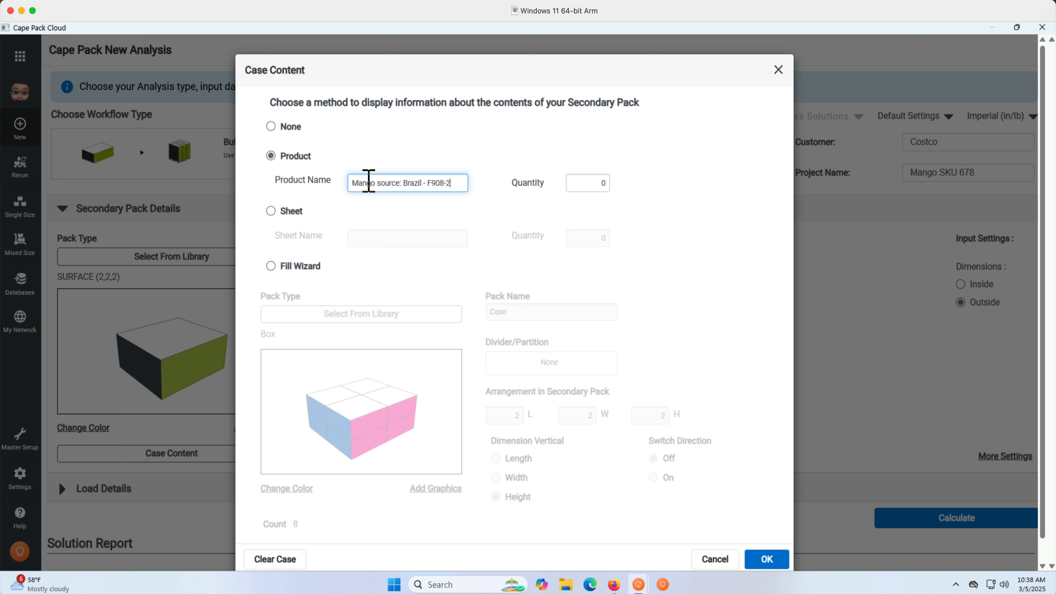
left_click(597, 184)
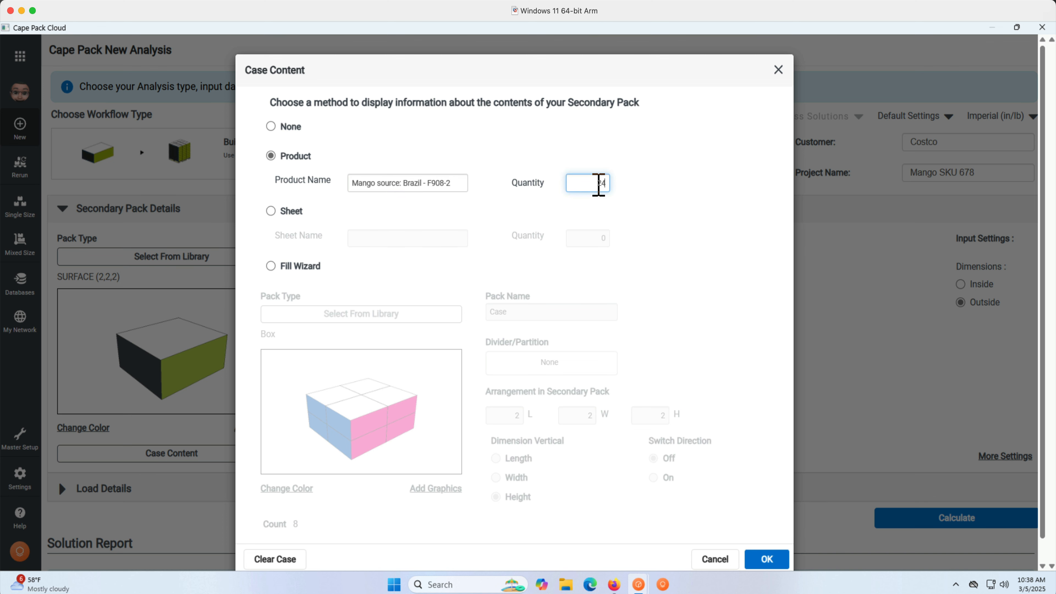
key("Tab")
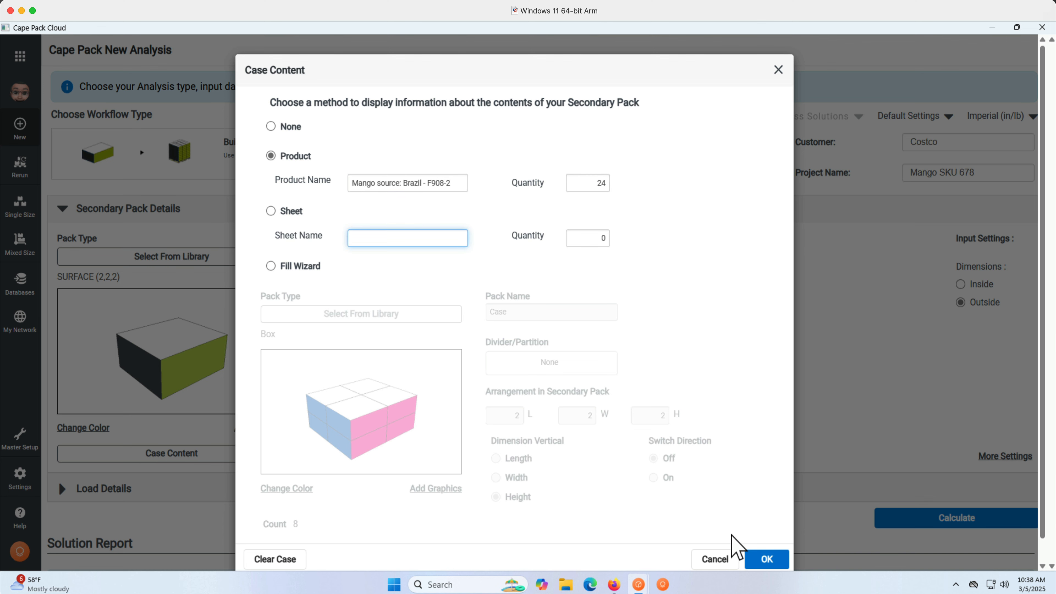
left_click(768, 561)
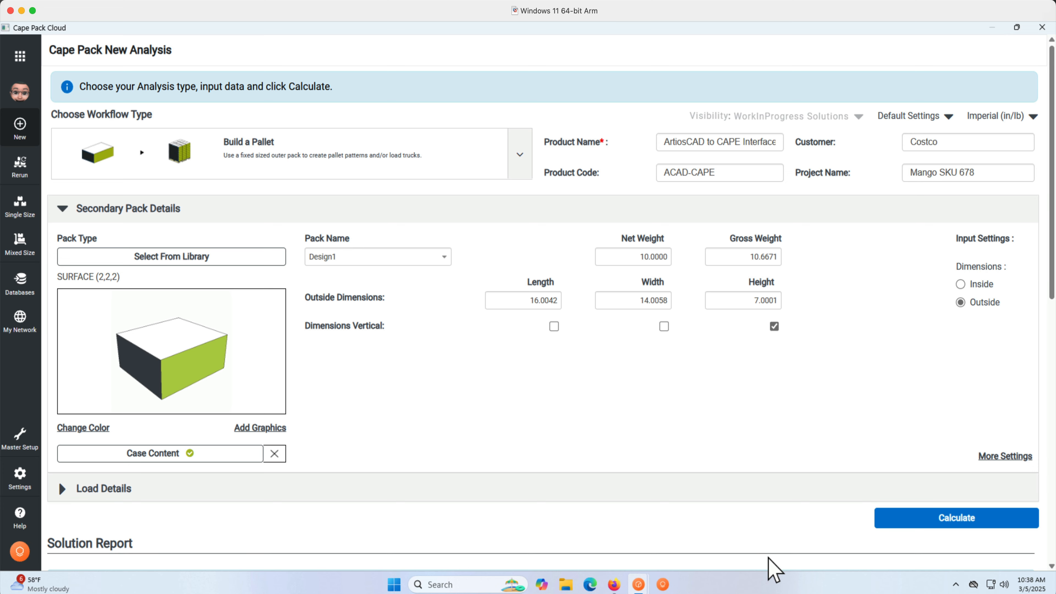
Recalculate the pallet load with the case content.
left_click(884, 518)
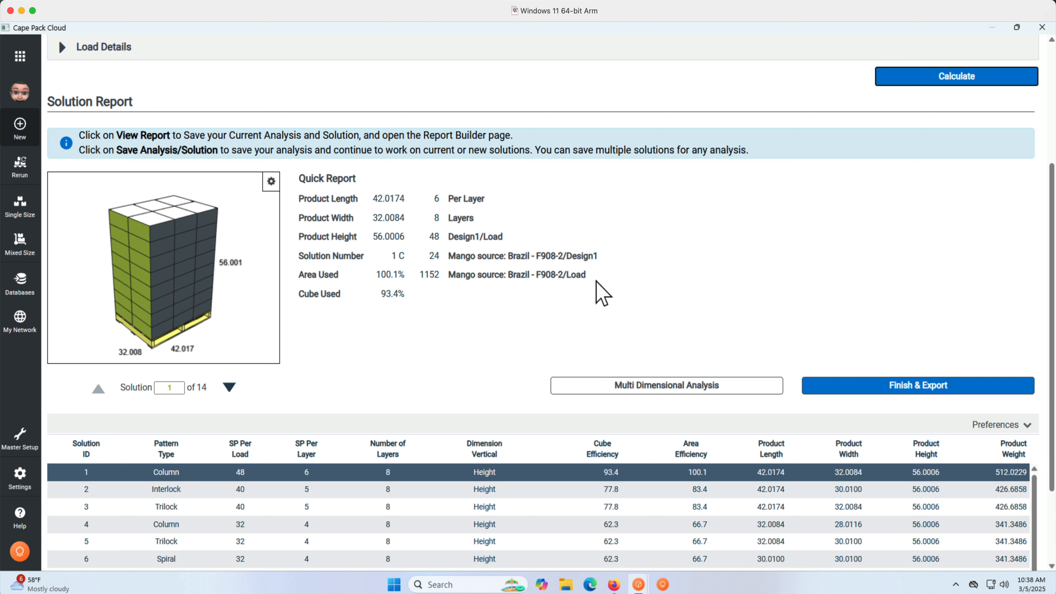
left_click_drag(441, 286, 418, 284)
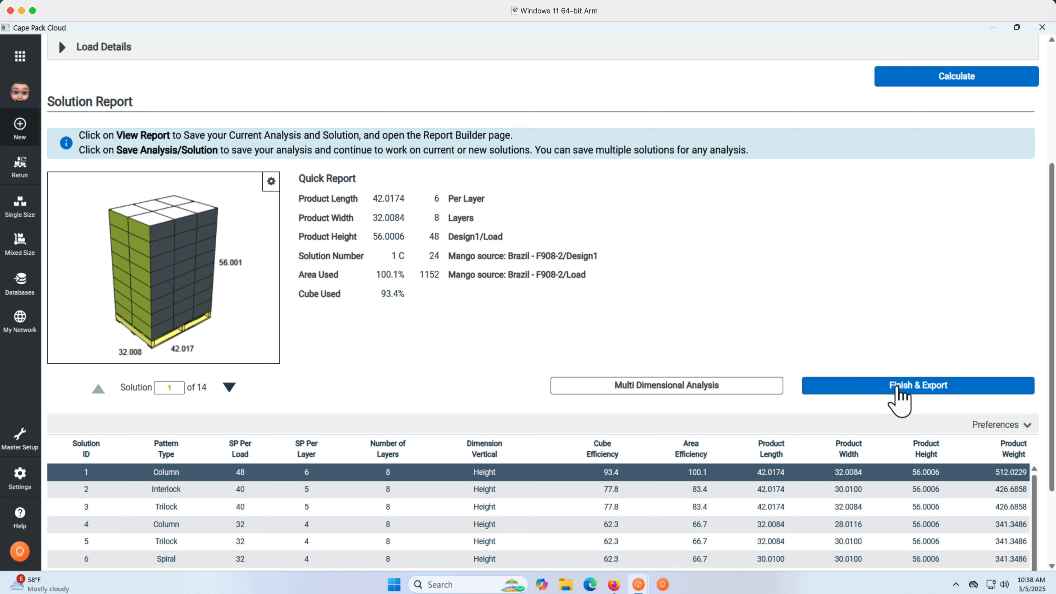
Finish and export the selected pallet solution to ArtiosCAD as a 3D palletization.
left_click(896, 389)
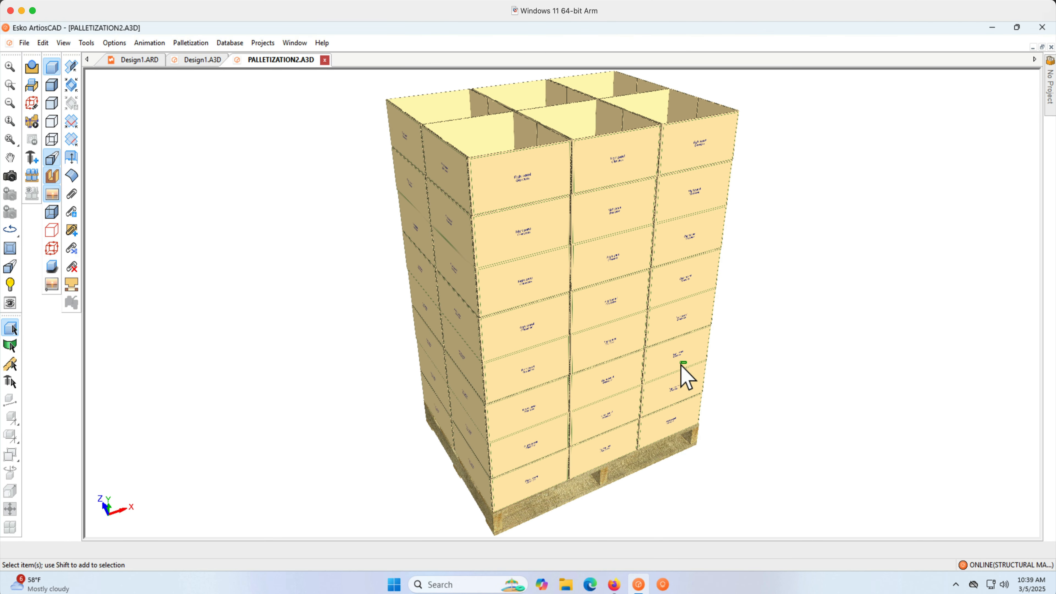
left_click(667, 366)
left_click(761, 366)
middle_click_drag(761, 366, 749, 376)
left_click_drag(748, 376, 262, 286)
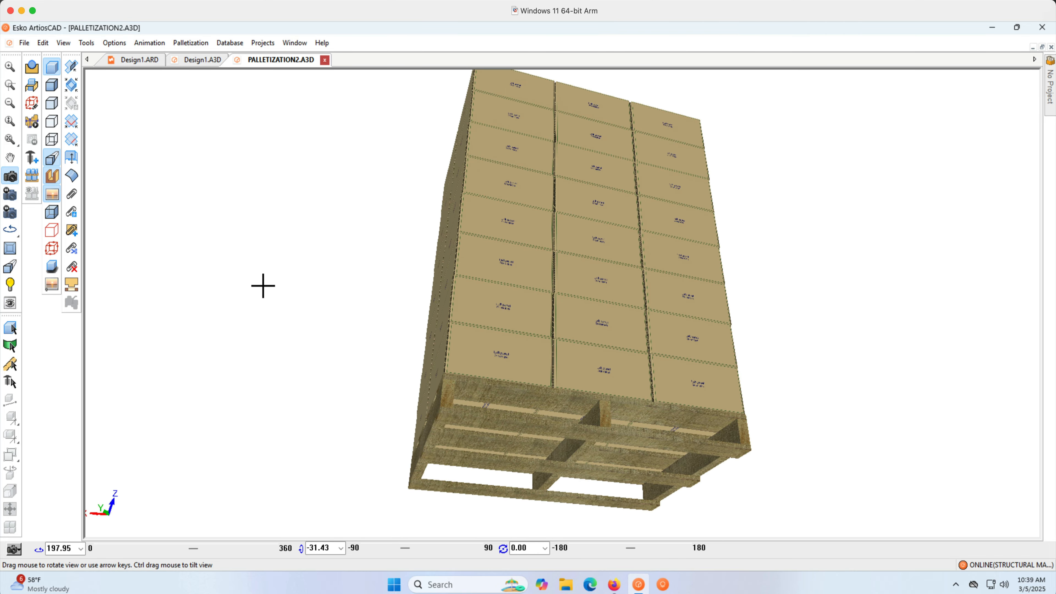
left_click_drag(553, 210, 595, 419)
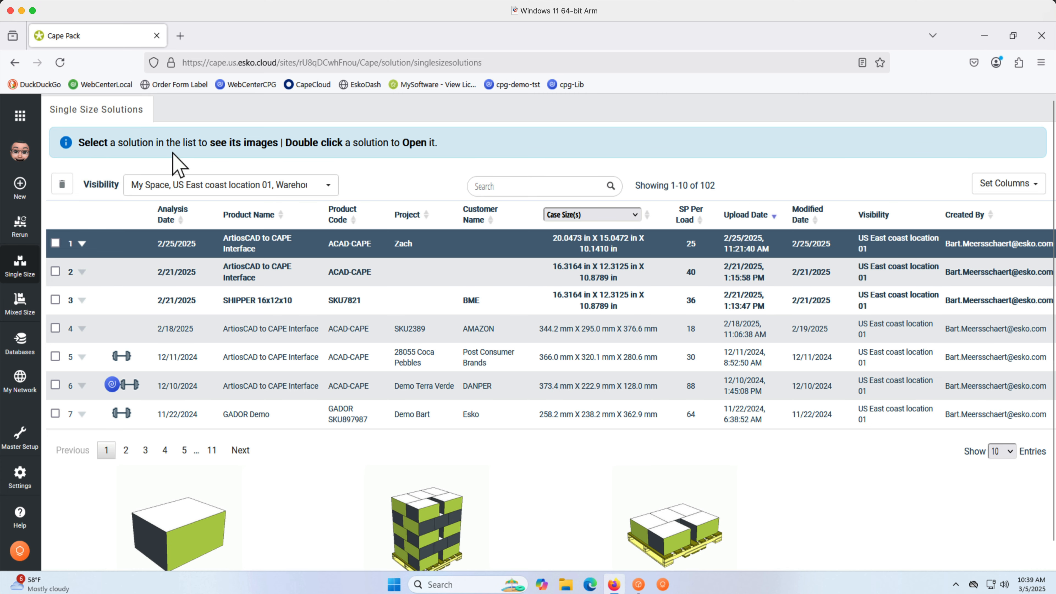
Refresh the Single Size Solutions list and open the Mango SKU 678 solution.
left_click(60, 63)
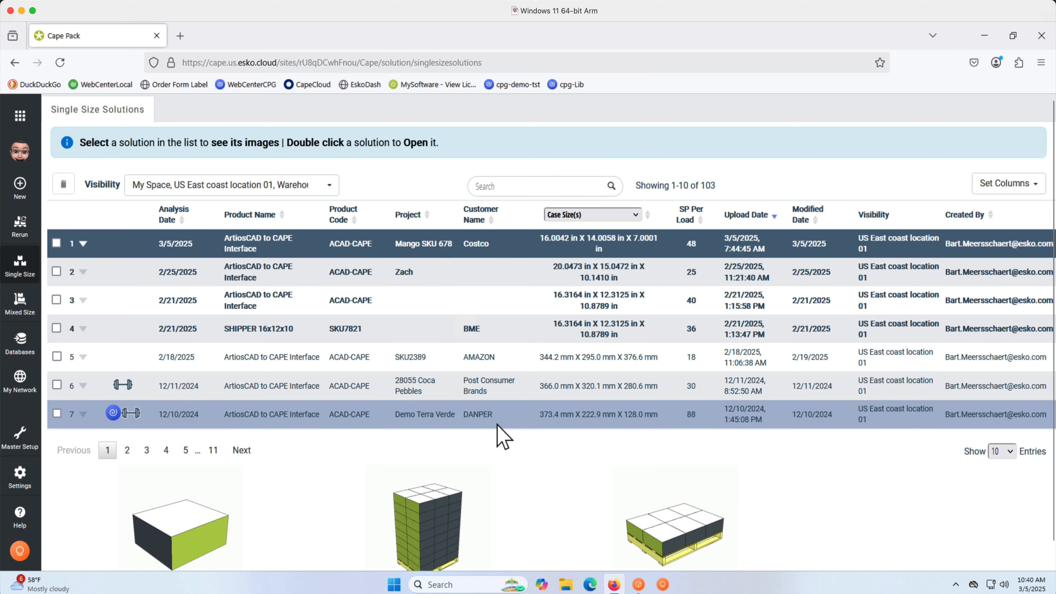
scroll(515, 463, "down", 1)
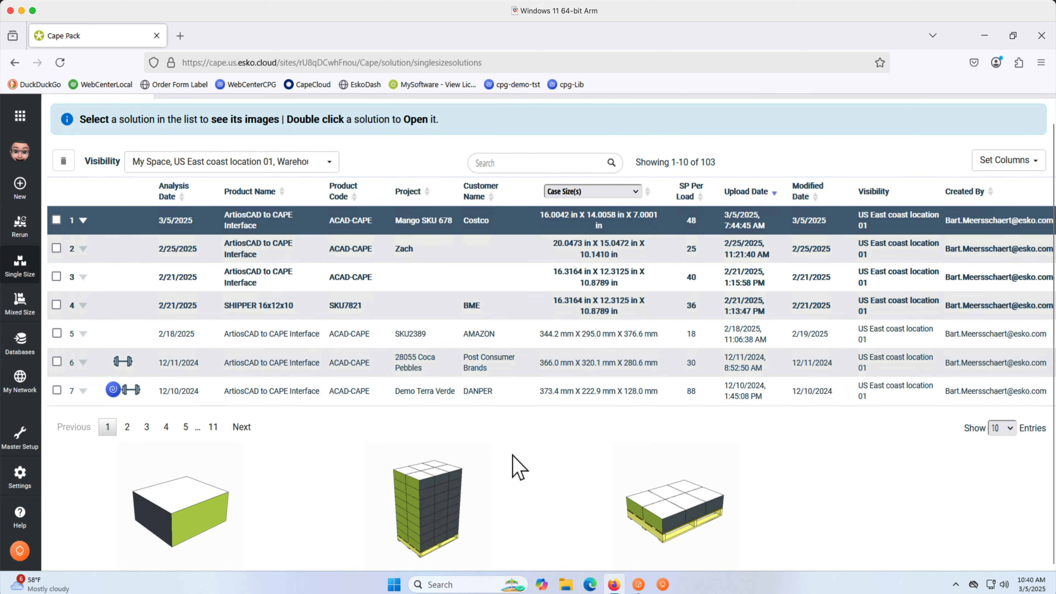
left_click(83, 220)
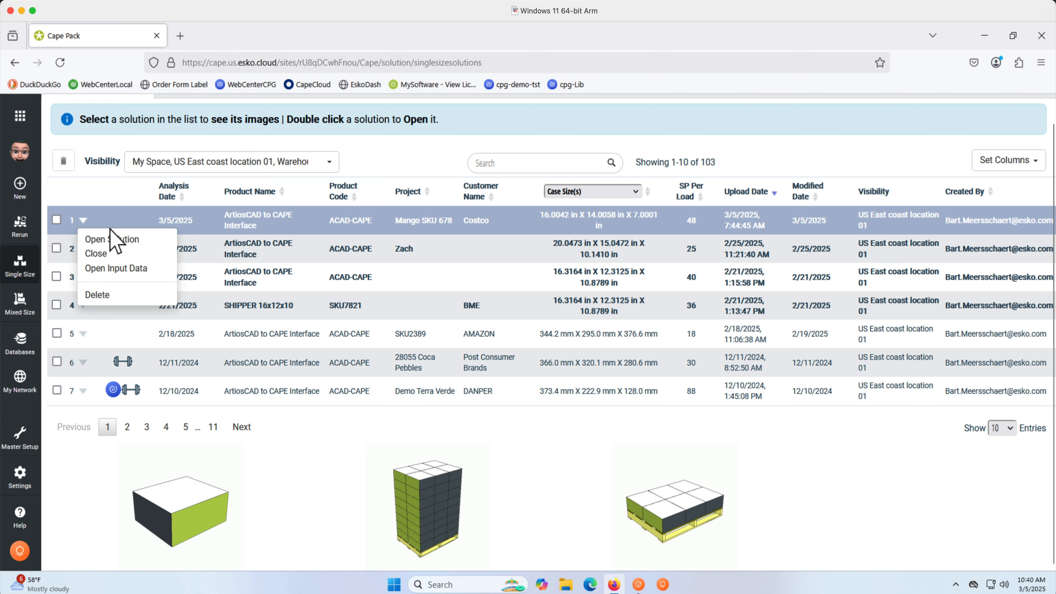
left_click(141, 244)
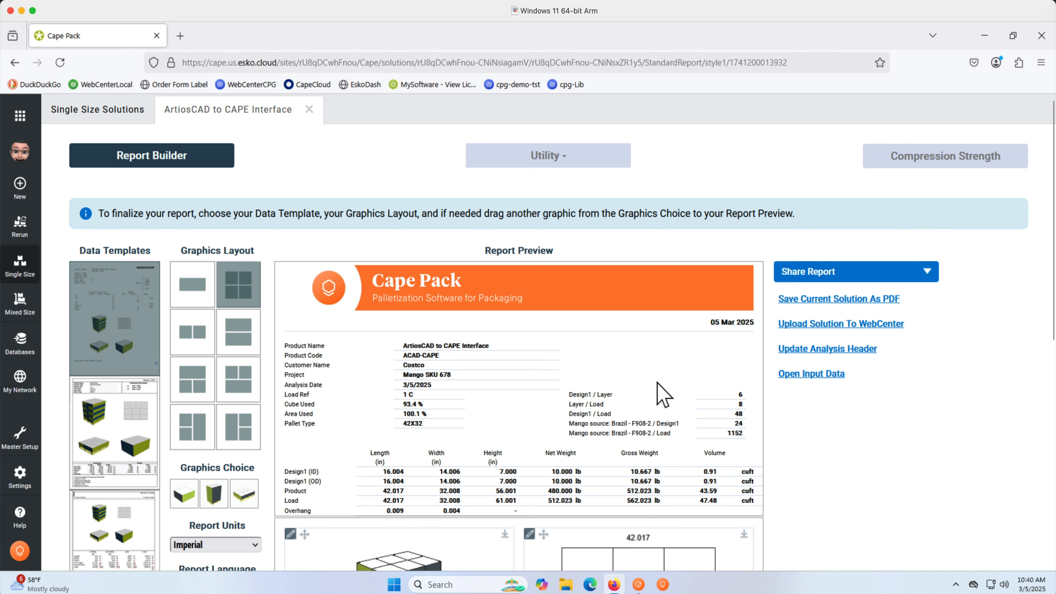
Examine the report preview's load table and overhang values.
scroll(808, 427, "down", 5)
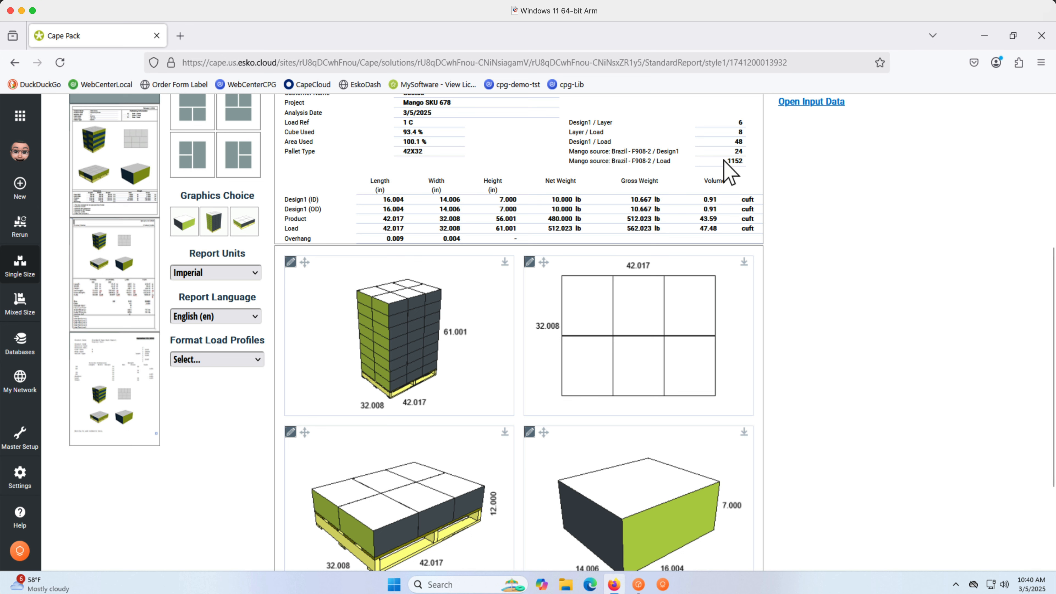
left_click_drag(725, 161, 747, 160)
left_click_drag(285, 229, 301, 228)
left_click_drag(284, 238, 312, 240)
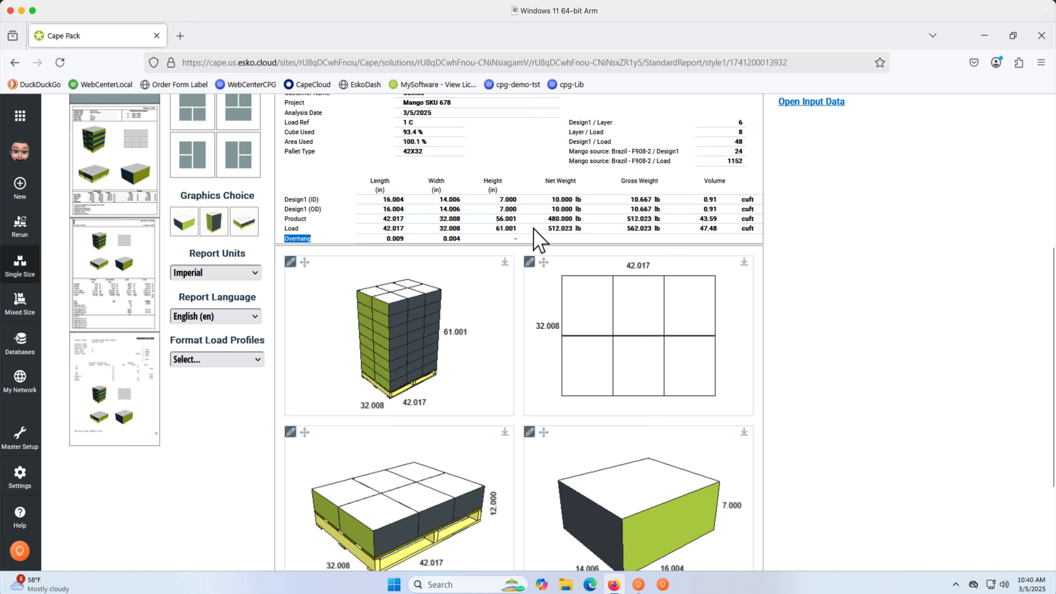
Rotate the pallet graphics in the report preview to inspect the load from different angles.
left_click_drag(551, 228, 665, 231)
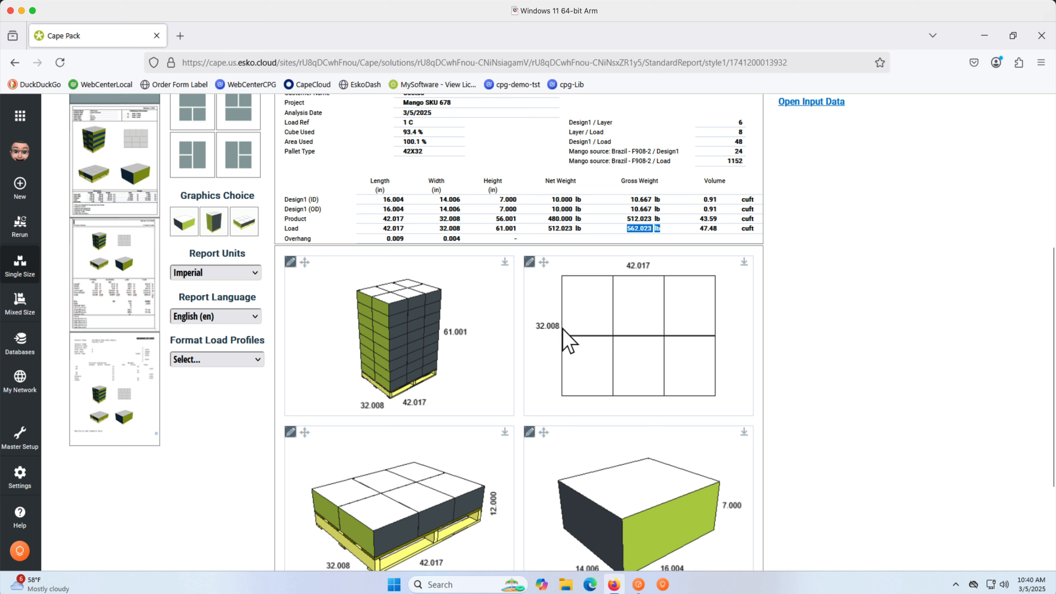
left_click_drag(417, 344, 434, 359)
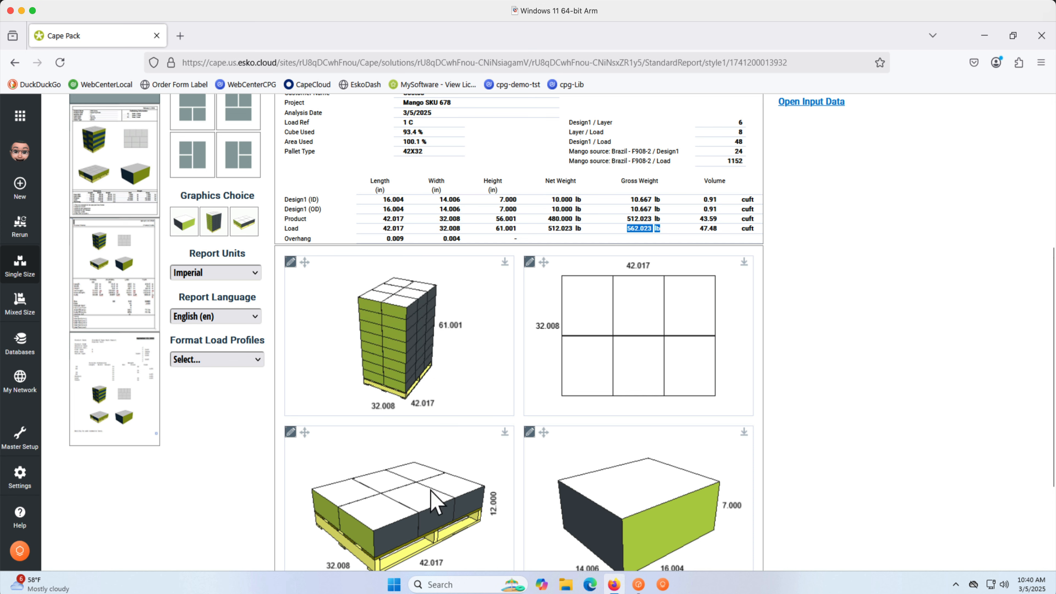
left_click_drag(434, 500, 358, 497)
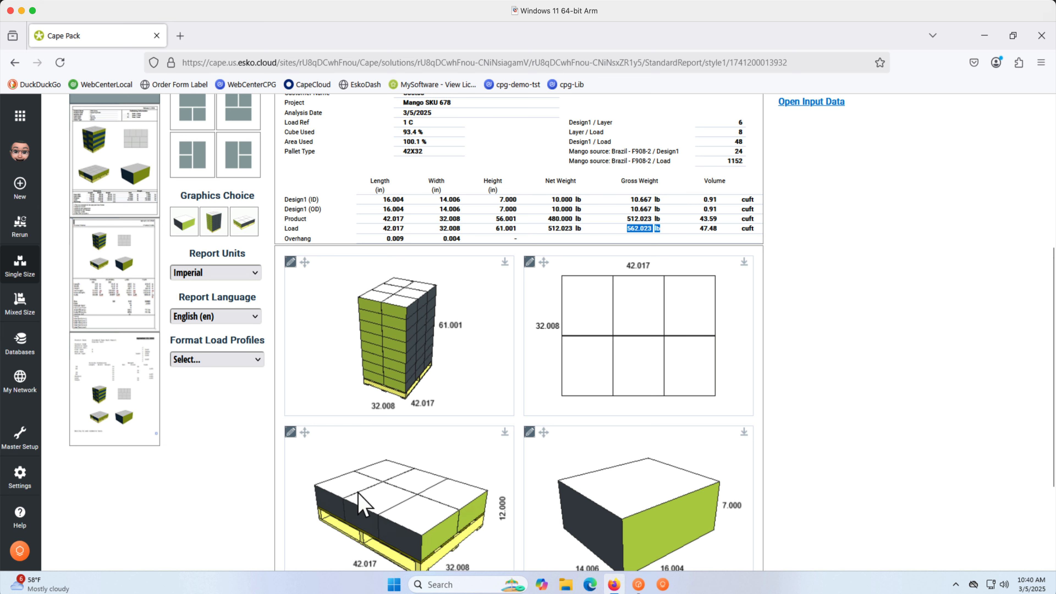
scroll(833, 394, "down", 3)
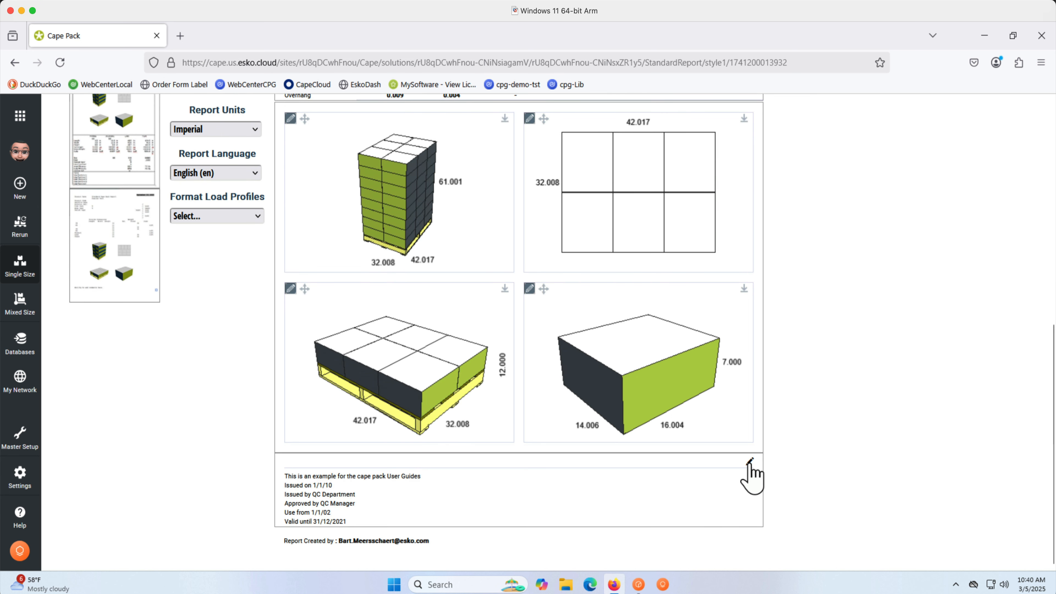
left_click(749, 461)
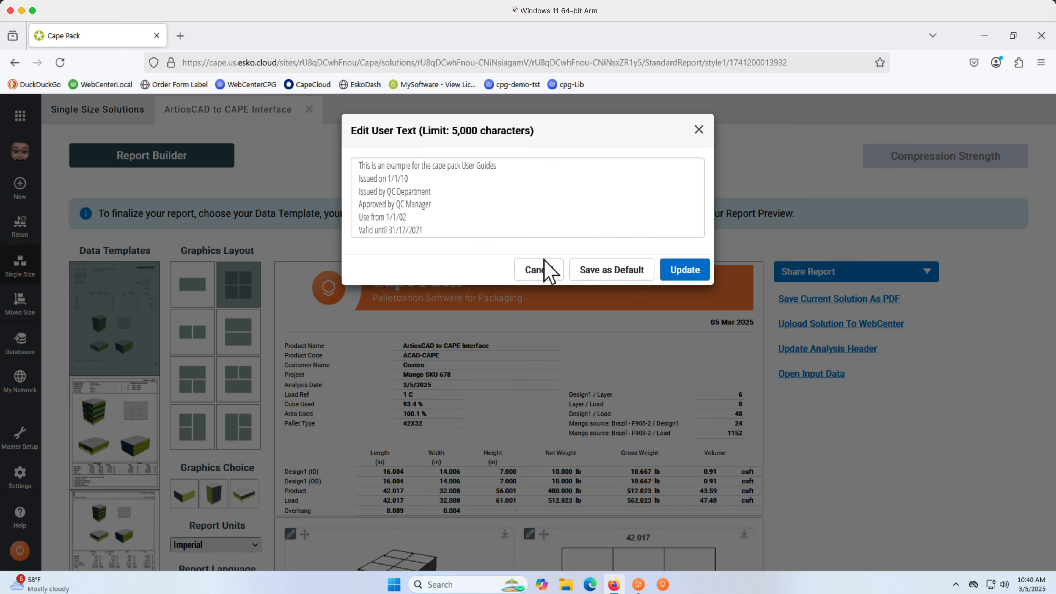
left_click(482, 210)
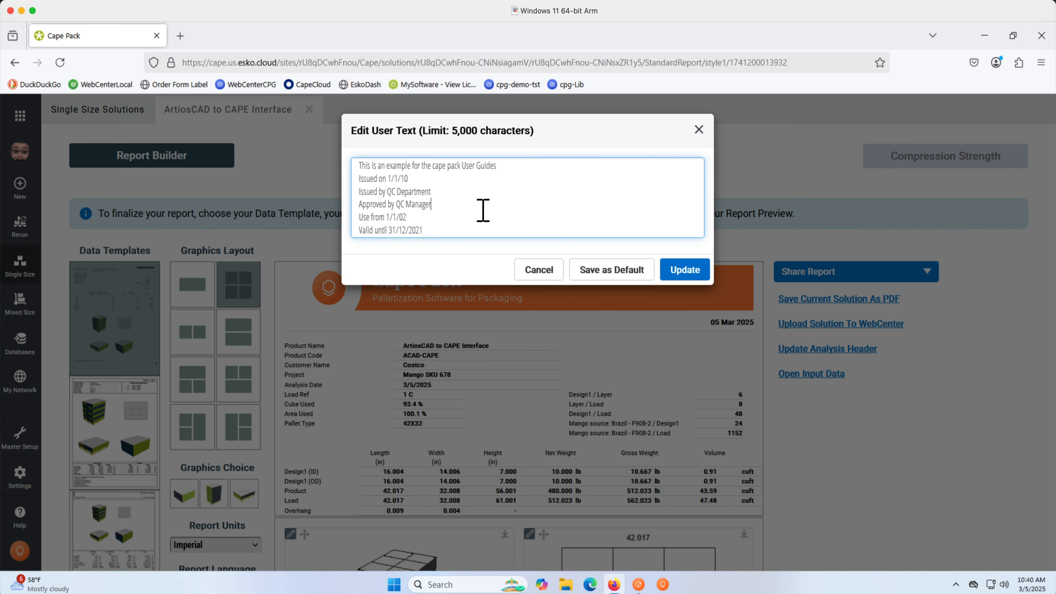
left_click(538, 275)
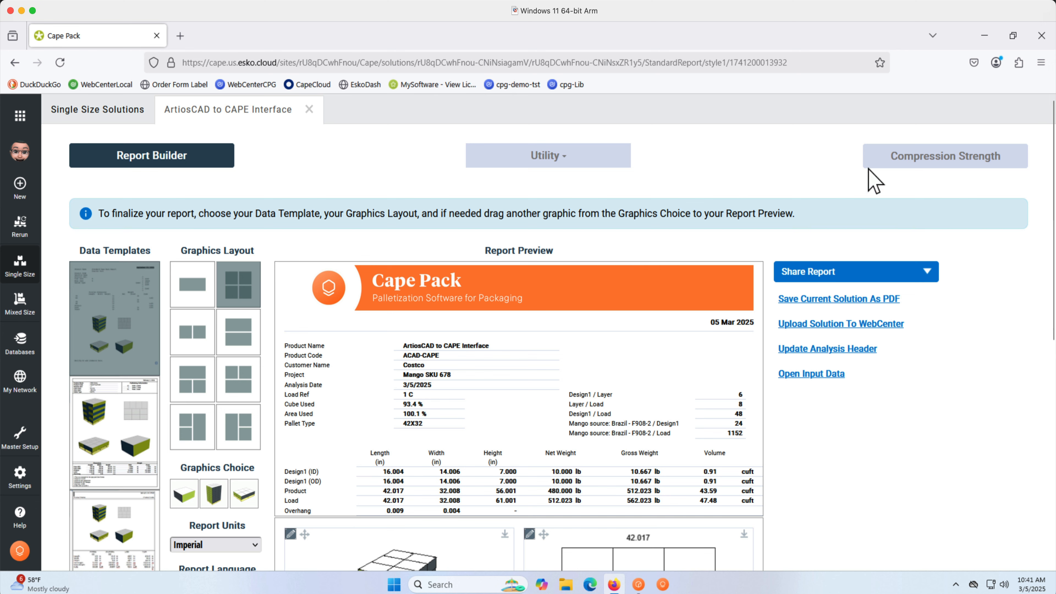
Open the Compression Strength analysis, set the Edge Crush Type to STFI and recalculate the board list.
left_click(916, 158)
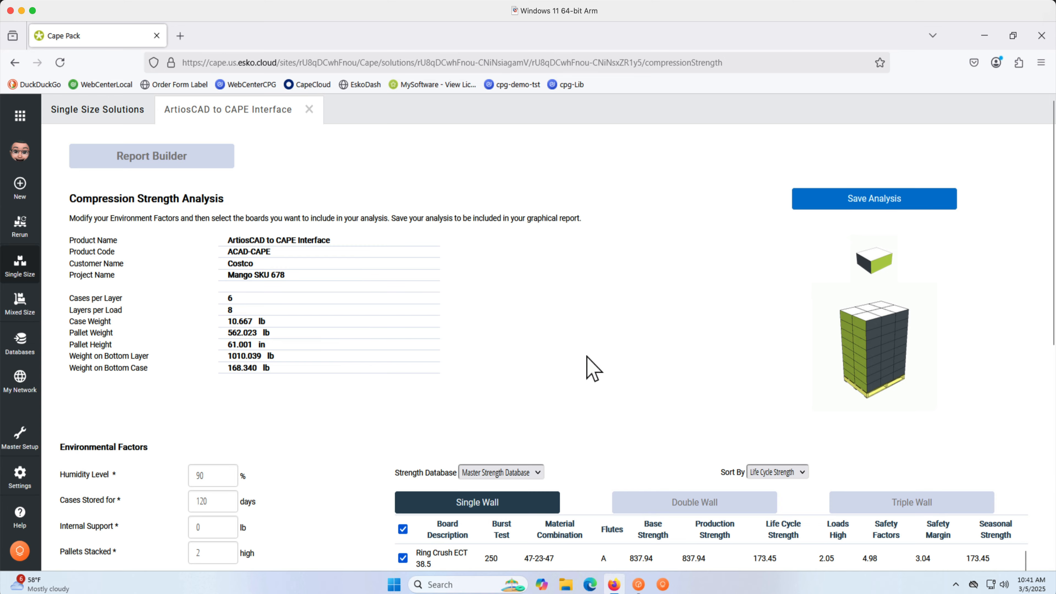
scroll(592, 367, "down", 6)
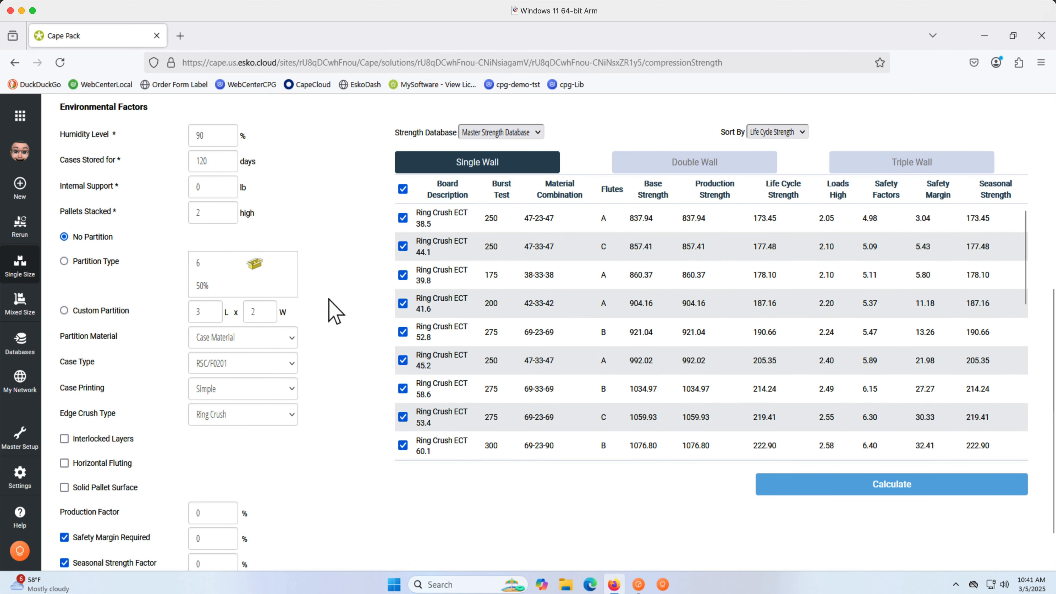
left_click(260, 414)
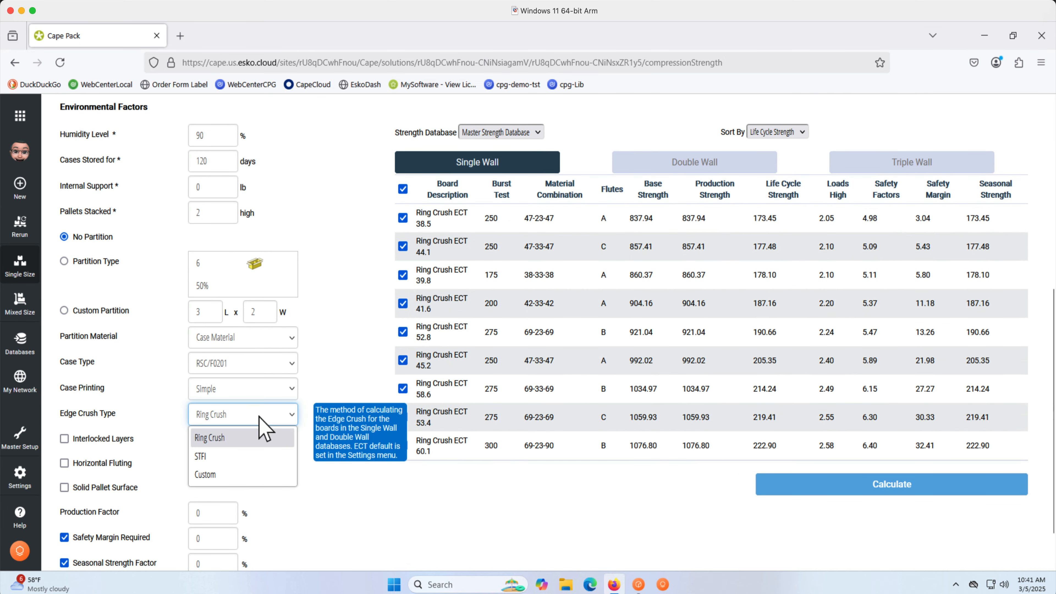
left_click(252, 457)
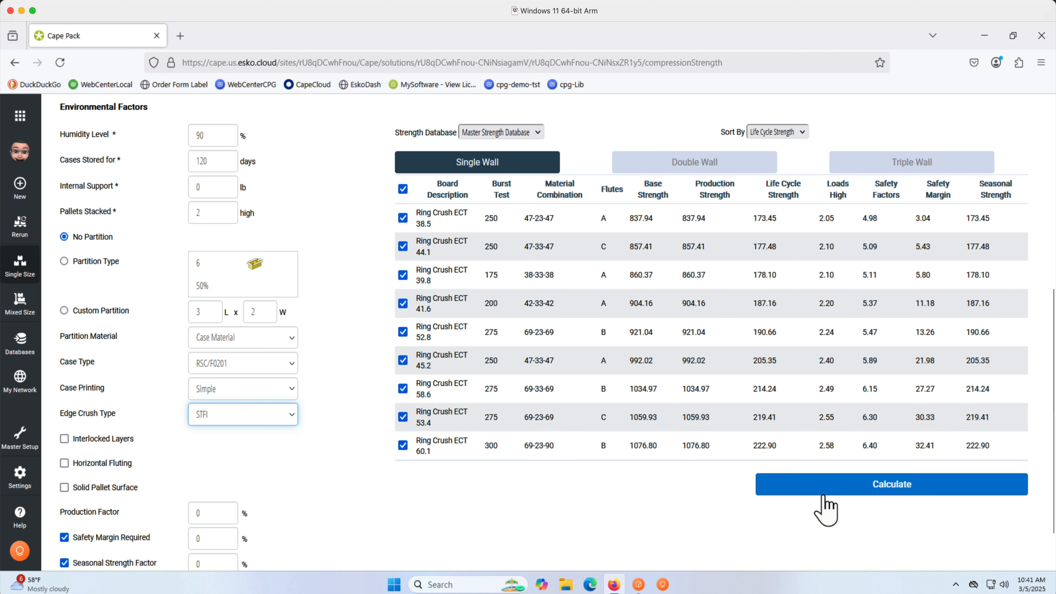
left_click(825, 509)
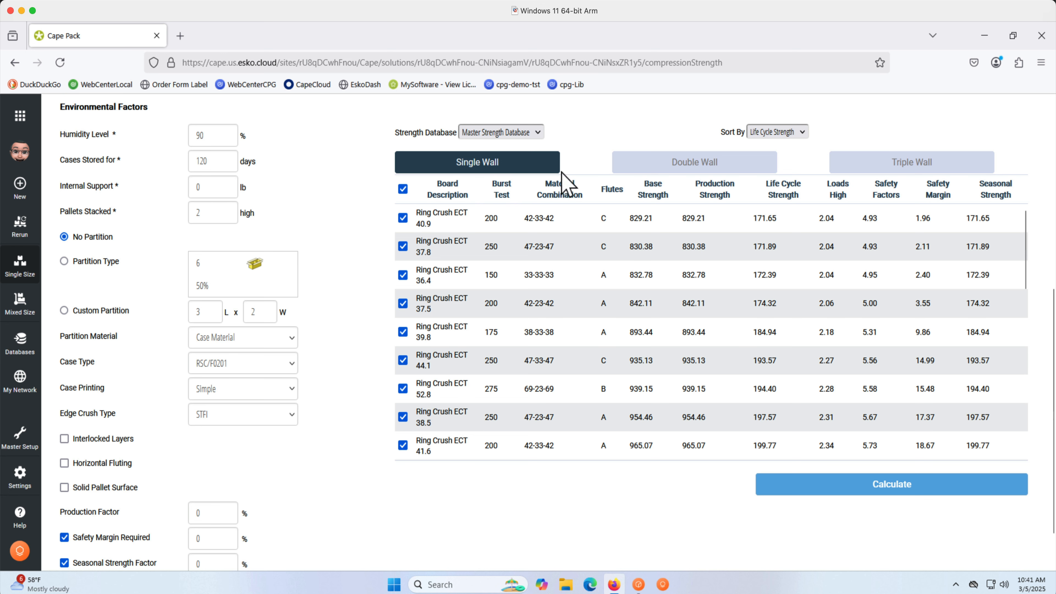
Compare the Double Wall, Triple Wall and Single Wall board lists and review the bottom case load weight.
left_click(641, 177)
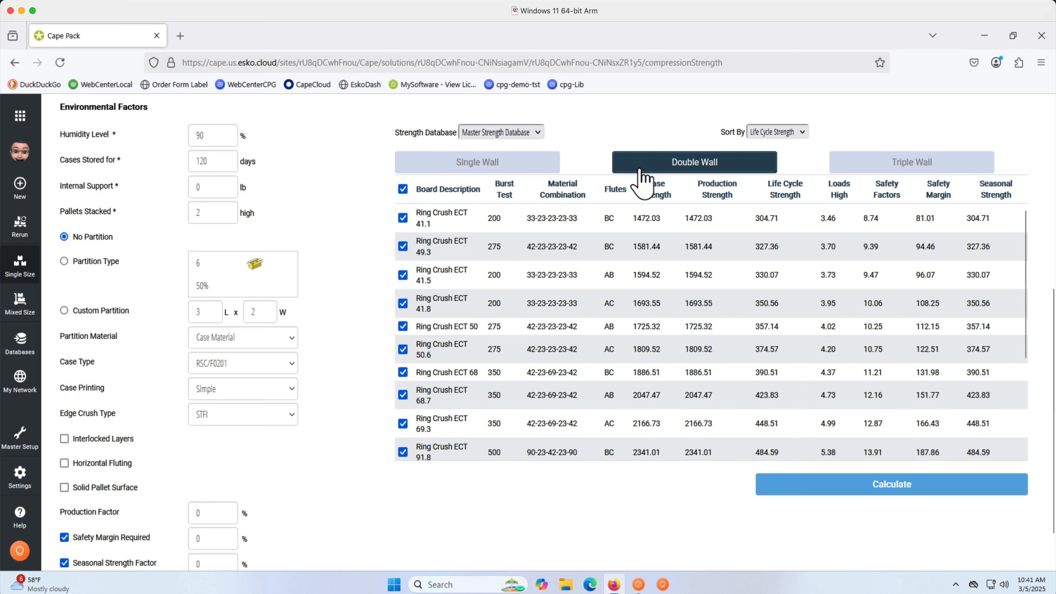
left_click(843, 169)
left_click(536, 169)
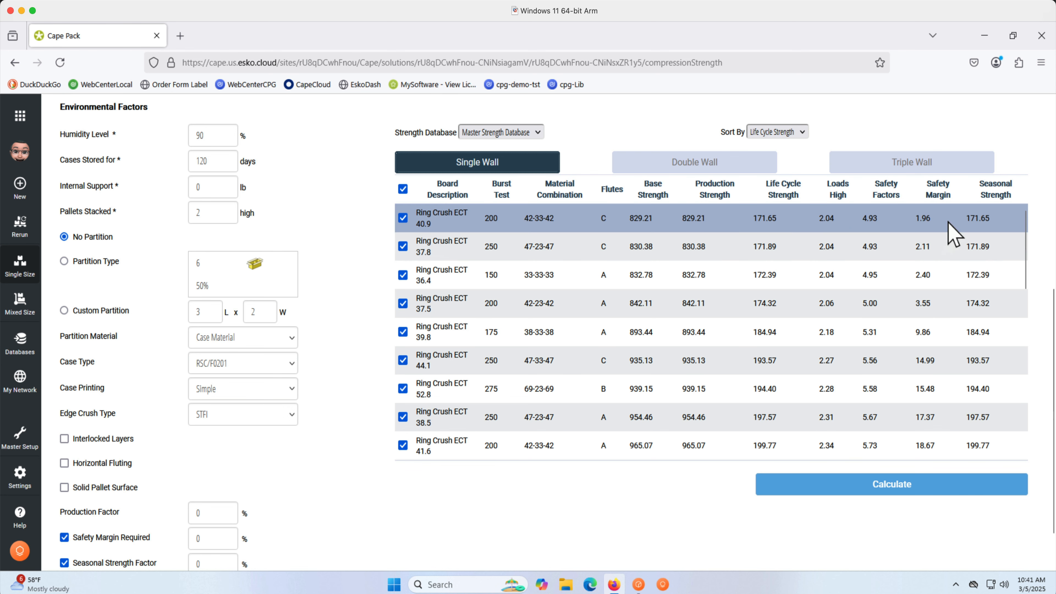
scroll(952, 233, "up", 2)
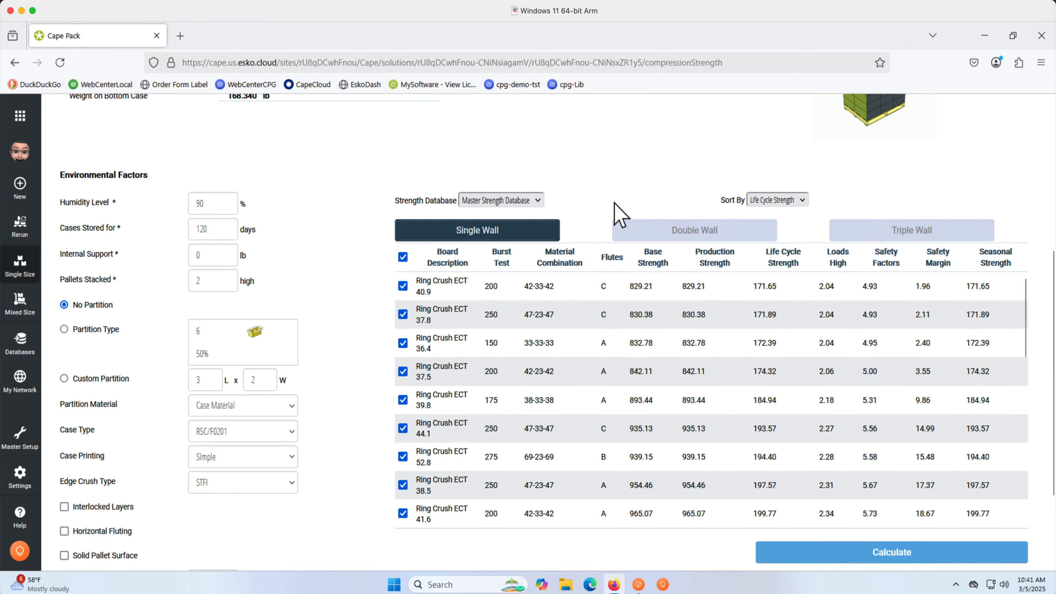
scroll(328, 160, "up", 2)
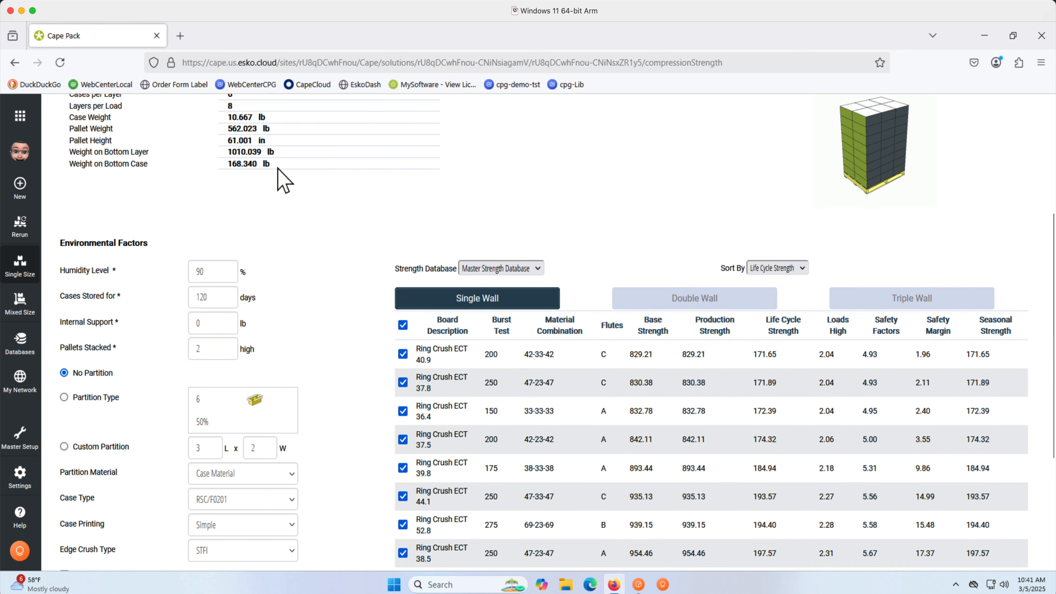
left_click_drag(275, 176, 66, 181)
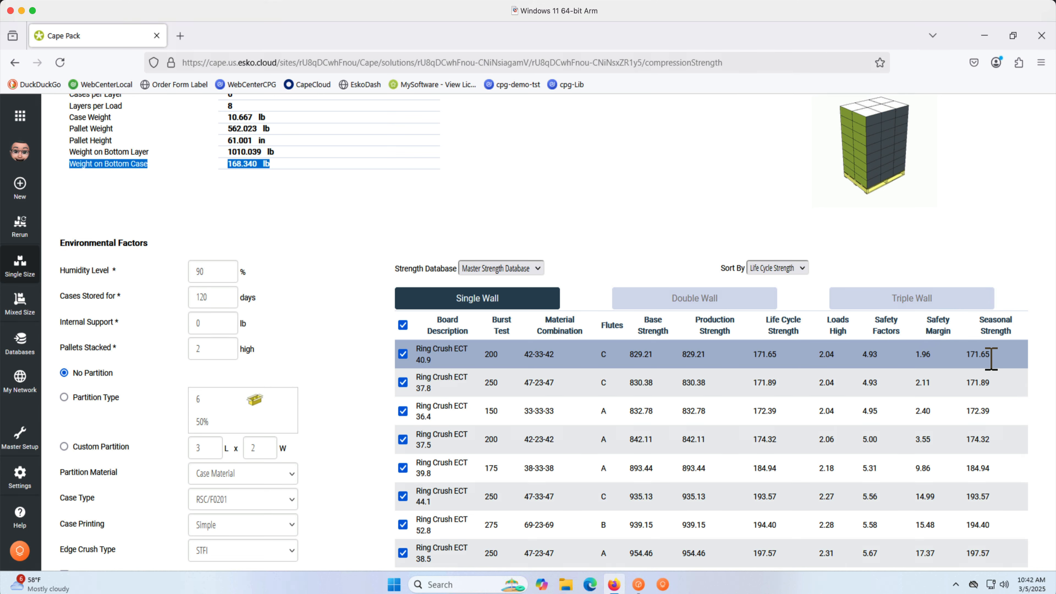
left_click(577, 381)
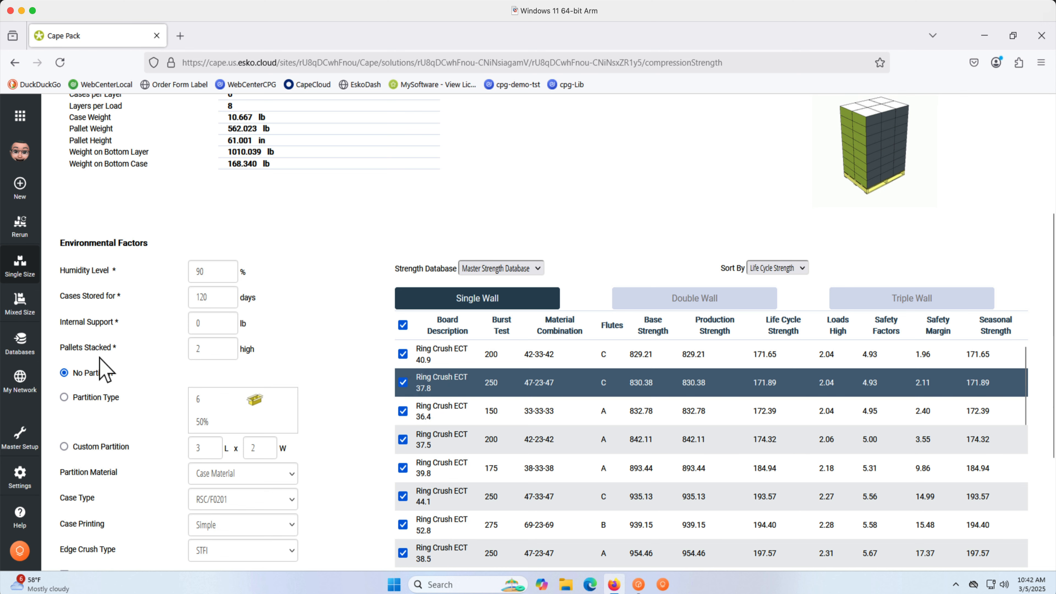
Open the strength database's Material Factors and display them for Imperial units.
left_click(20, 345)
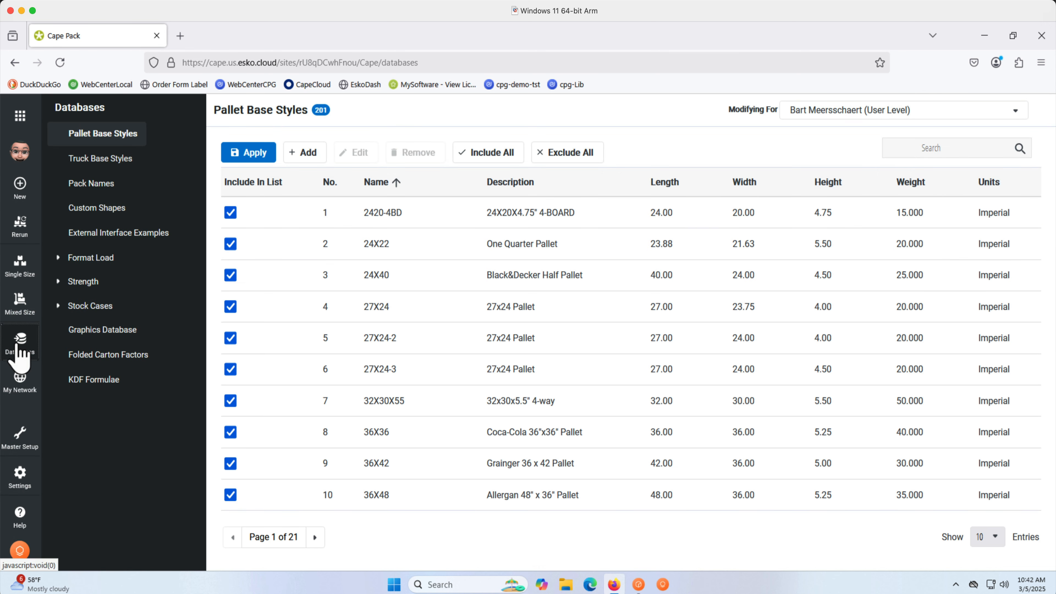
left_click(59, 283)
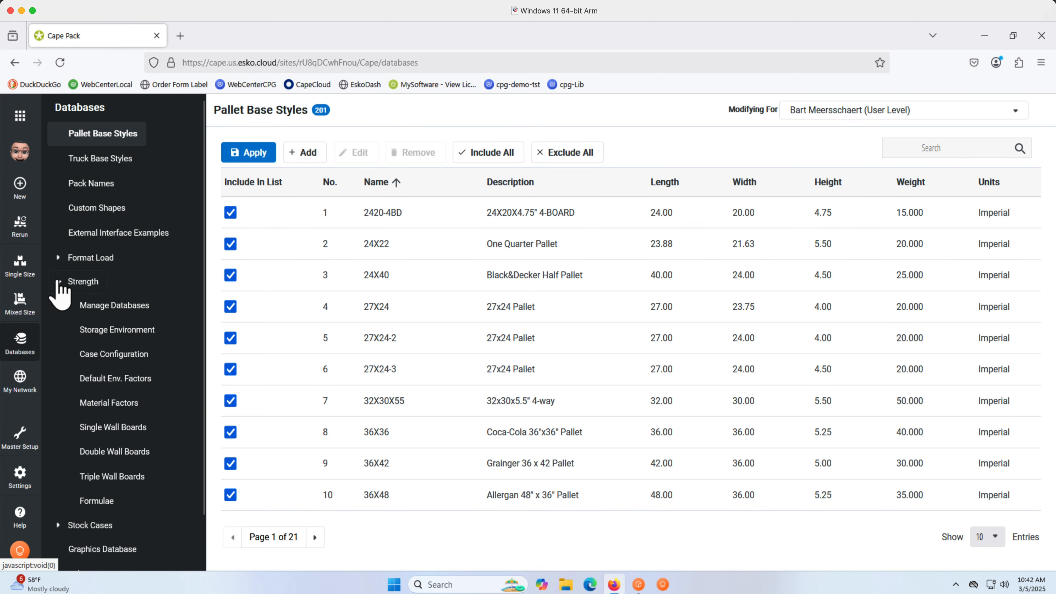
left_click(105, 407)
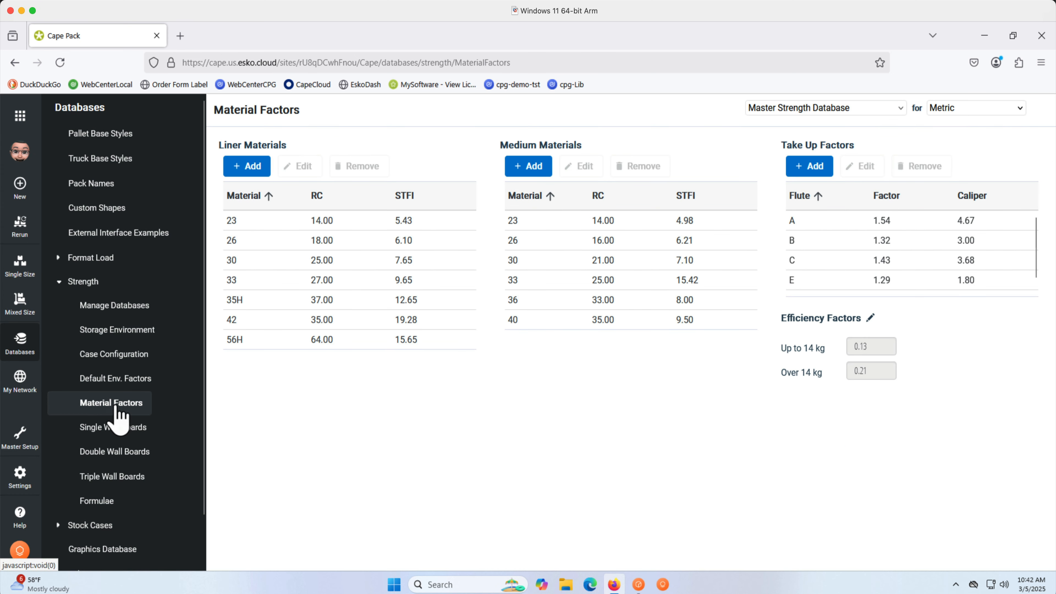
left_click(952, 121)
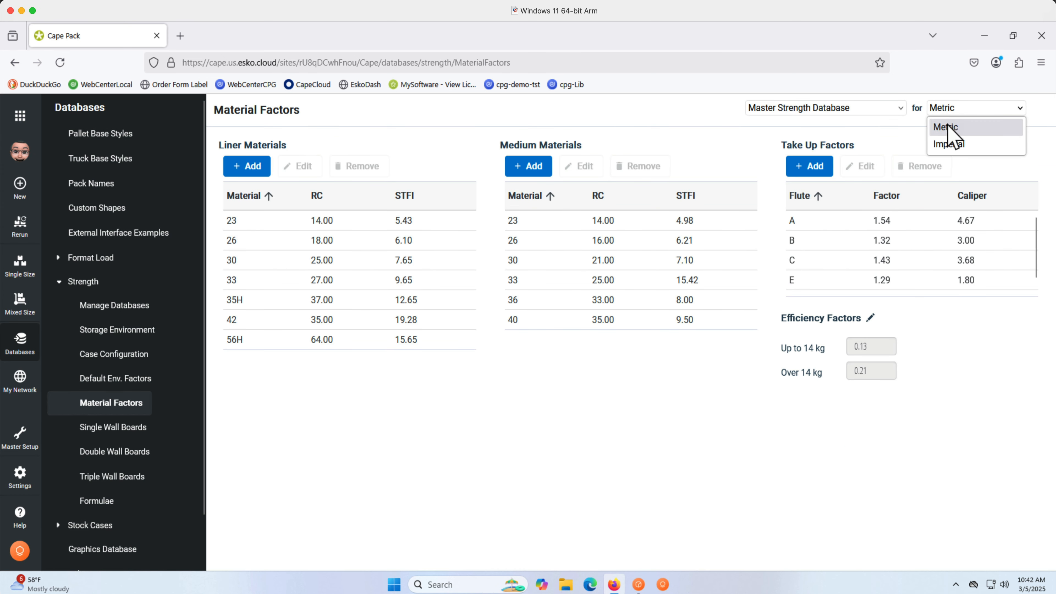
left_click(949, 146)
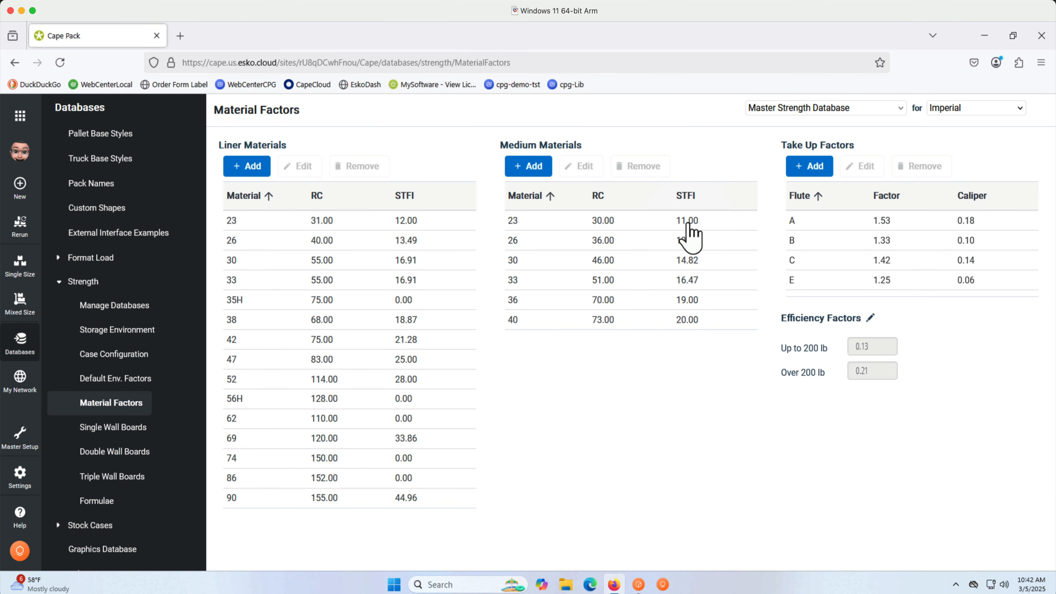
Browse the Single Wall Boards strength database pages, then return to the compression strength analysis.
left_click(148, 428)
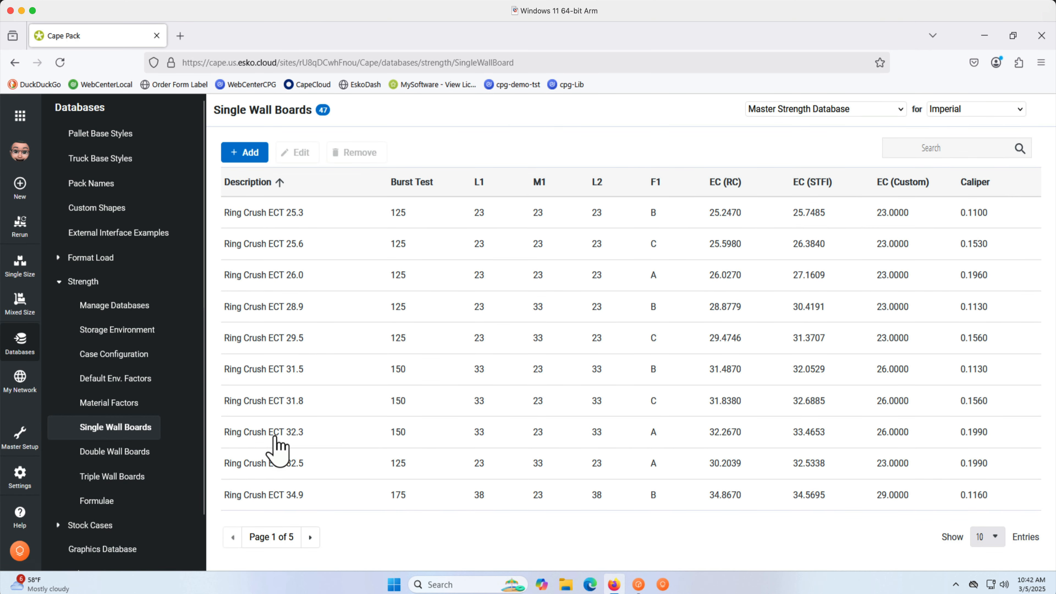
left_click(310, 538)
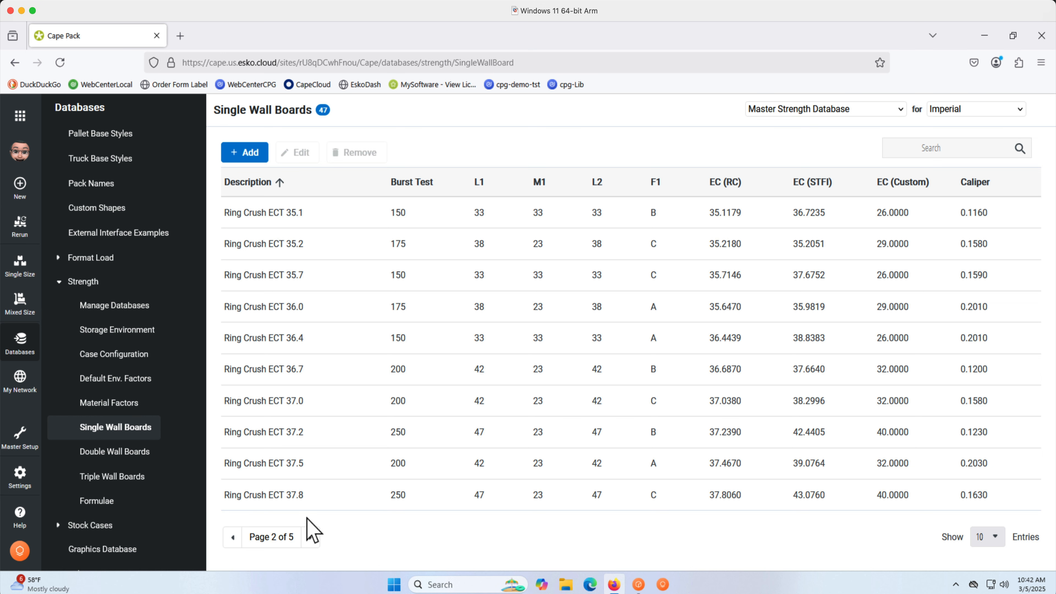
left_click(313, 500)
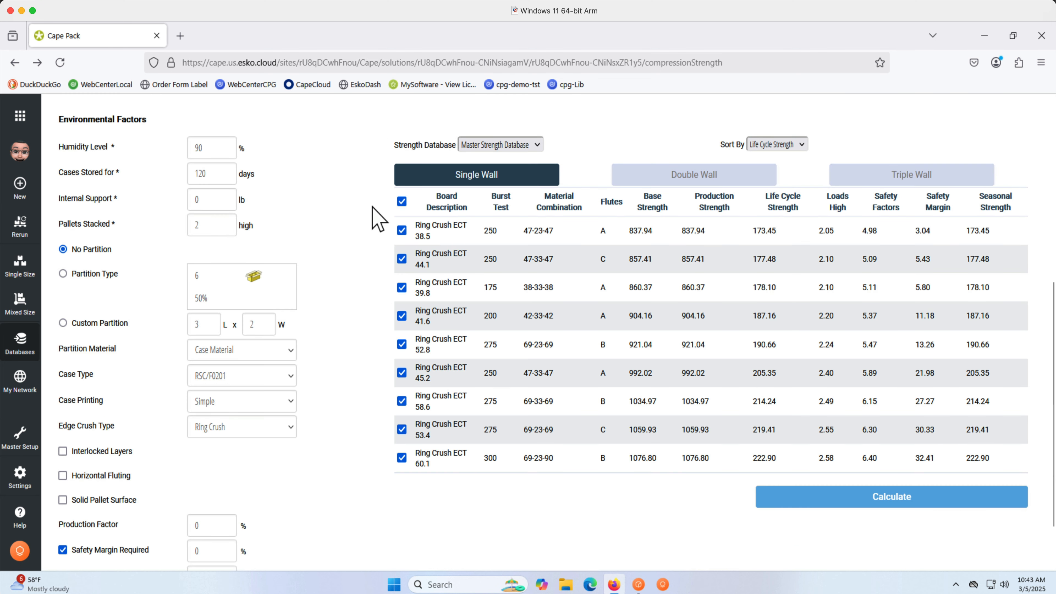
Deselect all single wall boards in the list and save the compression strength analysis.
left_click(401, 201)
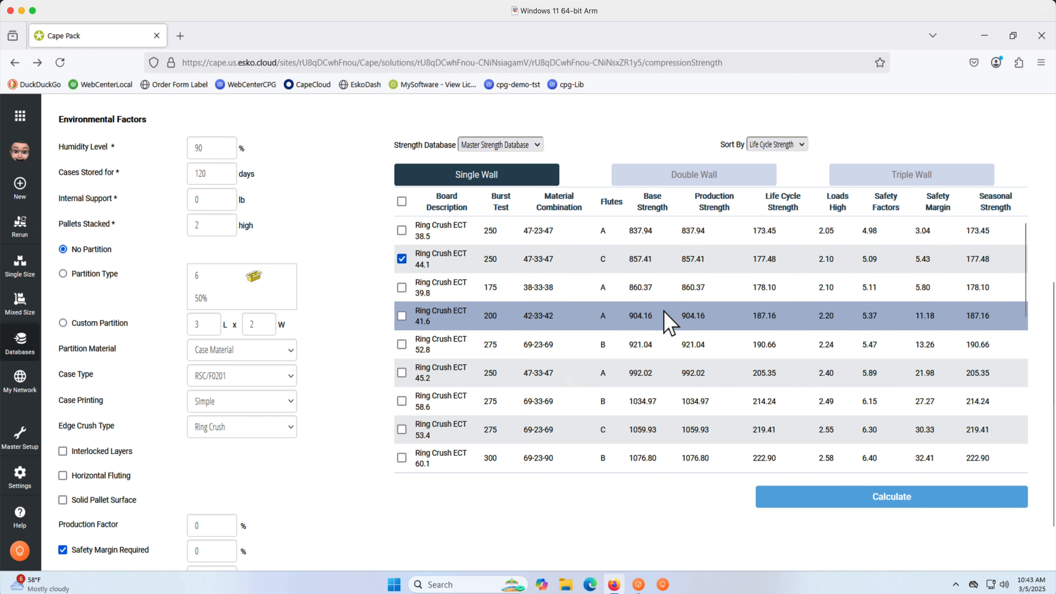
scroll(860, 154, "up", 8)
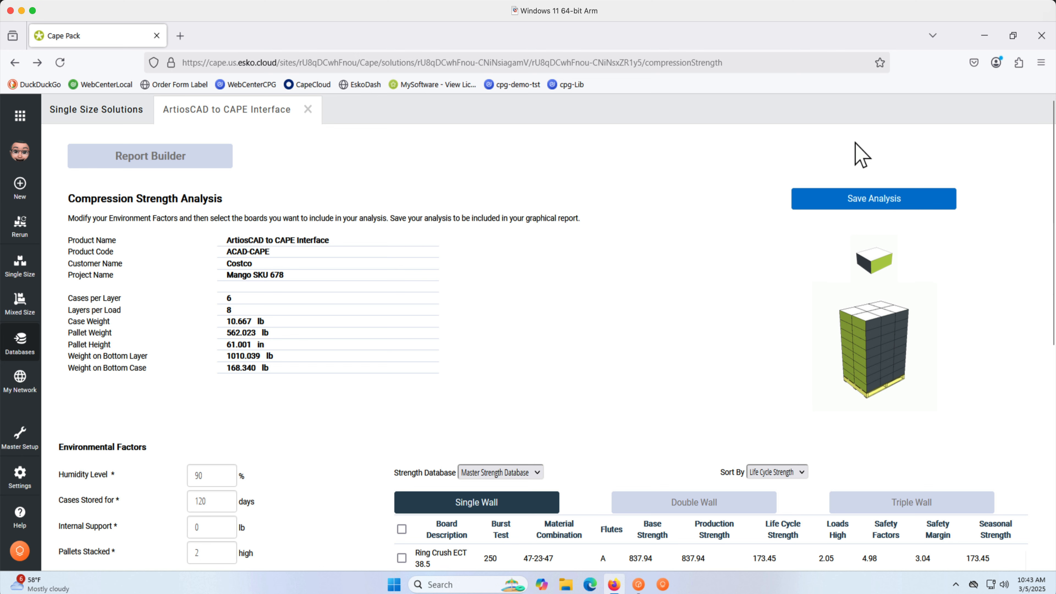
left_click(865, 205)
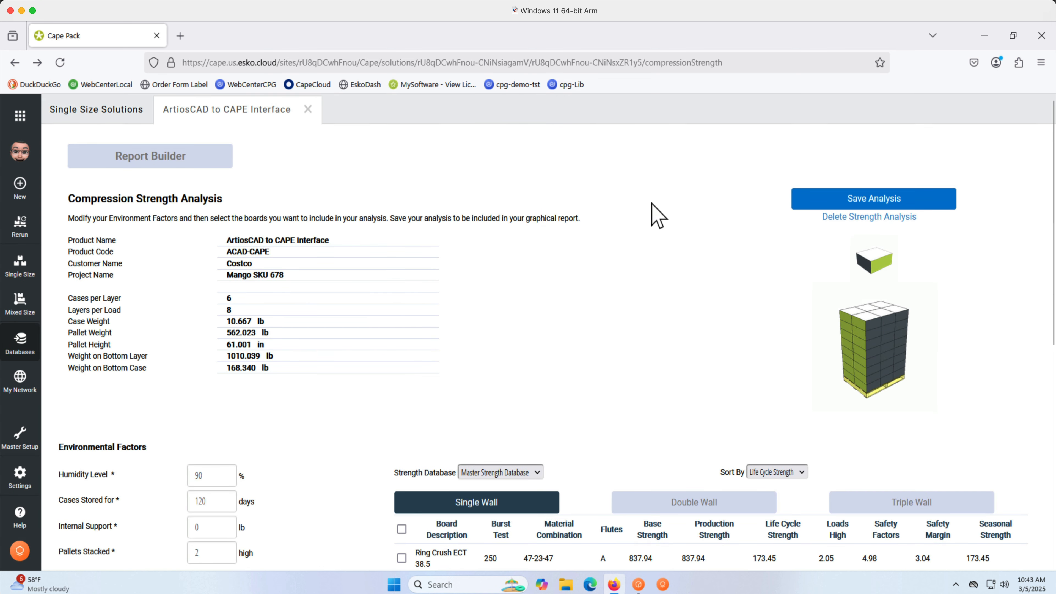
Reopen the Mango SKU 678 solution from the Single Size Solutions list.
left_click(102, 118)
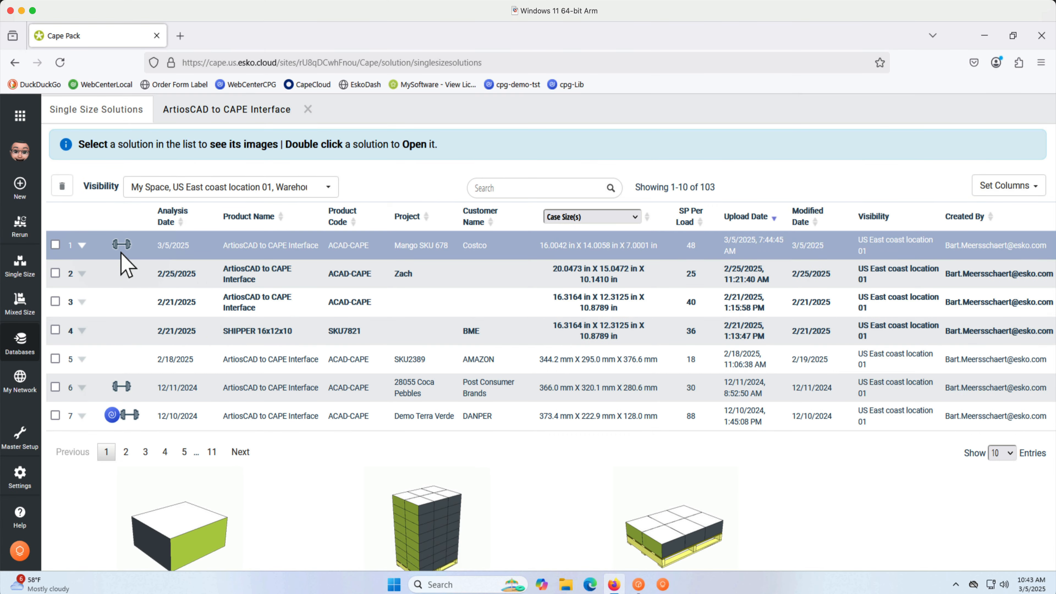
left_click(82, 246)
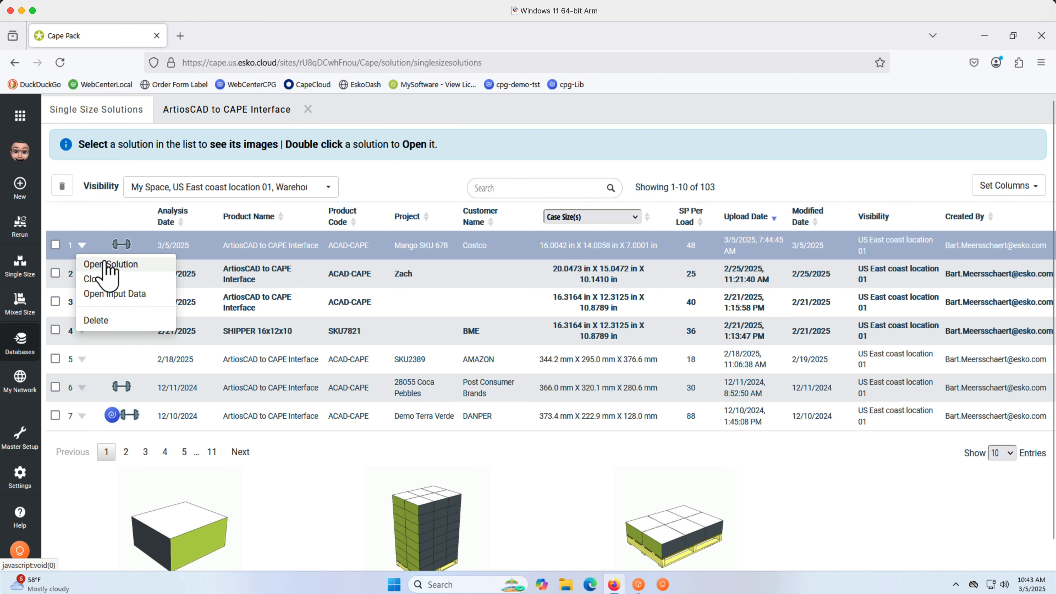
left_click(105, 264)
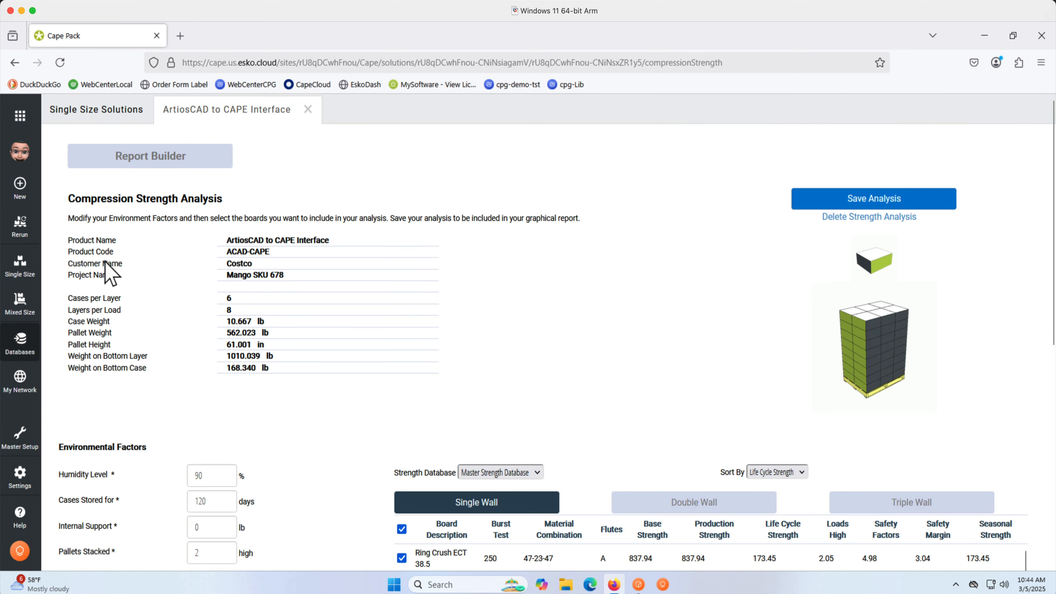
Go to the Report Builder and open the Format Load utility.
left_click(120, 165)
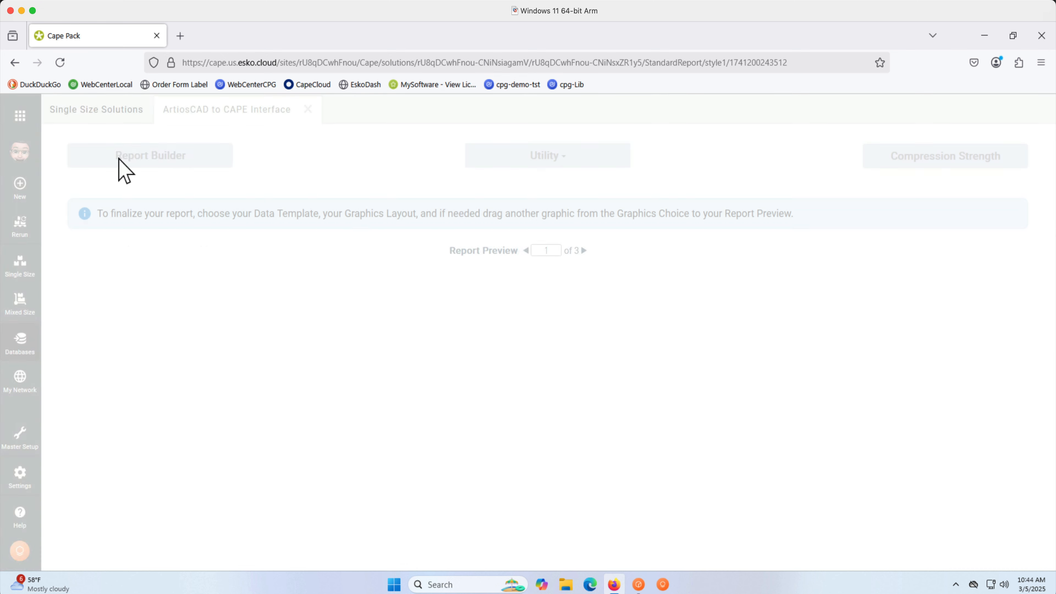
left_click(557, 161)
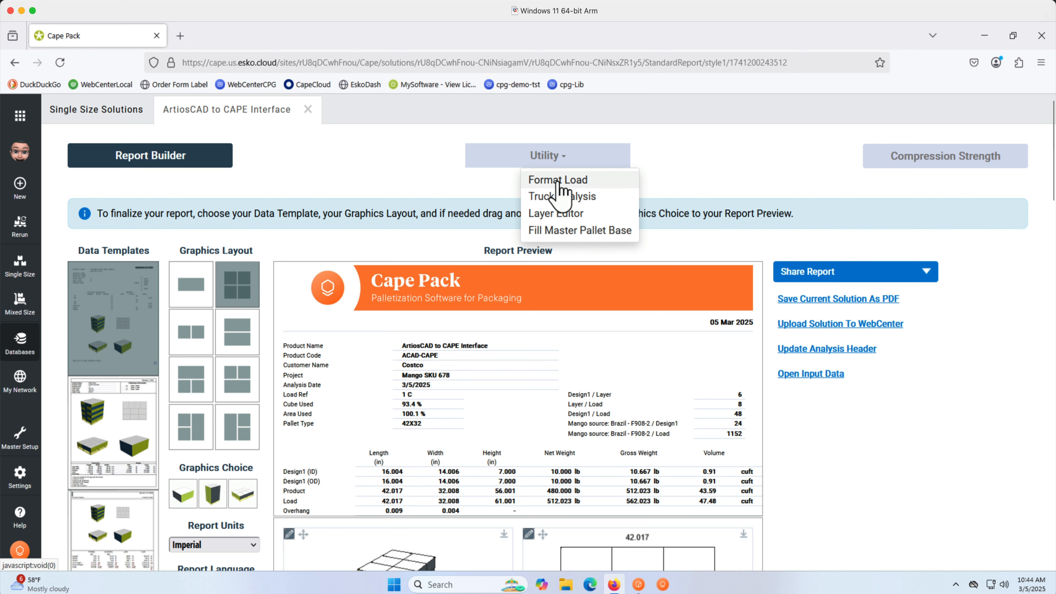
left_click(559, 184)
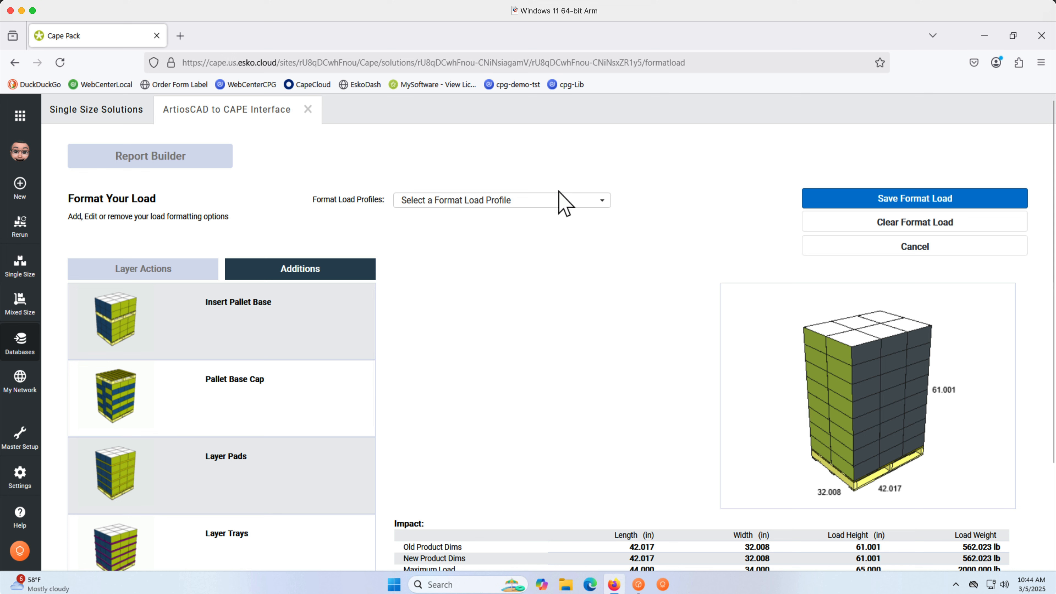
Apply the NFLProfile#2 format load profile to the pallet load after trying NFLProfile#1.
left_click(559, 202)
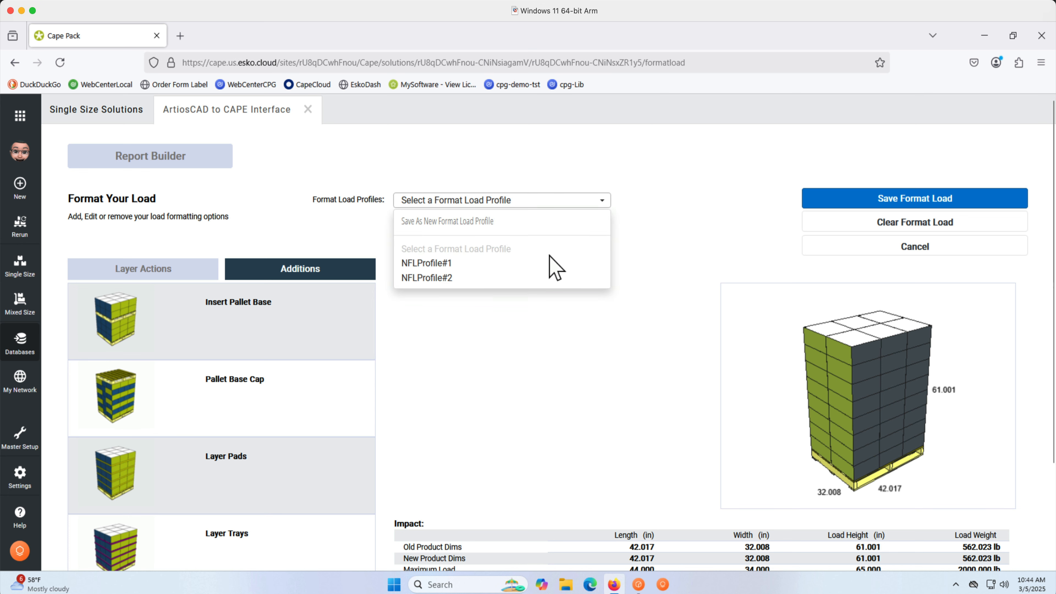
left_click(549, 263)
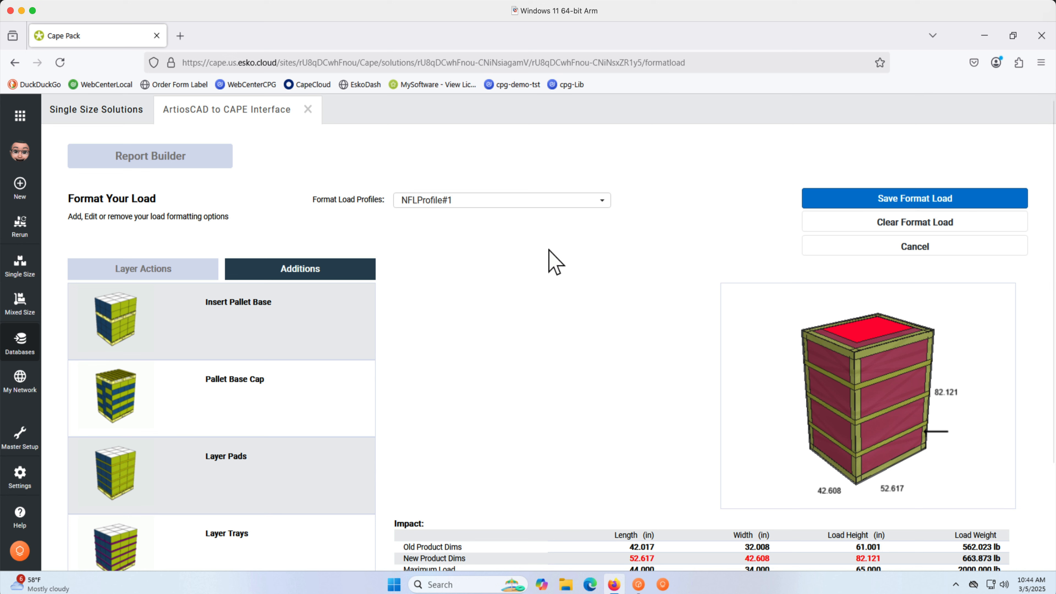
left_click(547, 206)
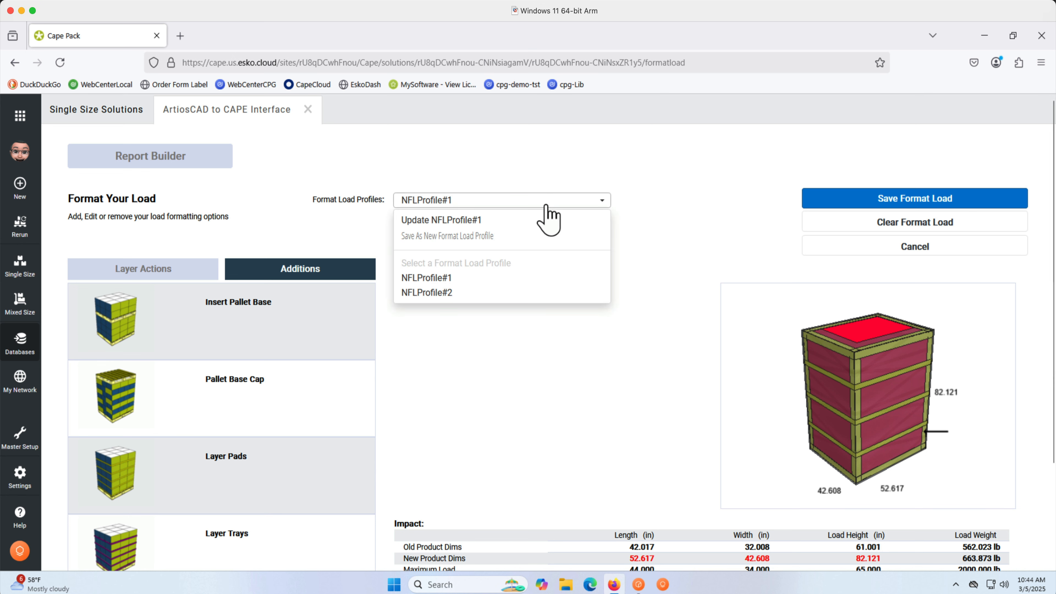
left_click(537, 293)
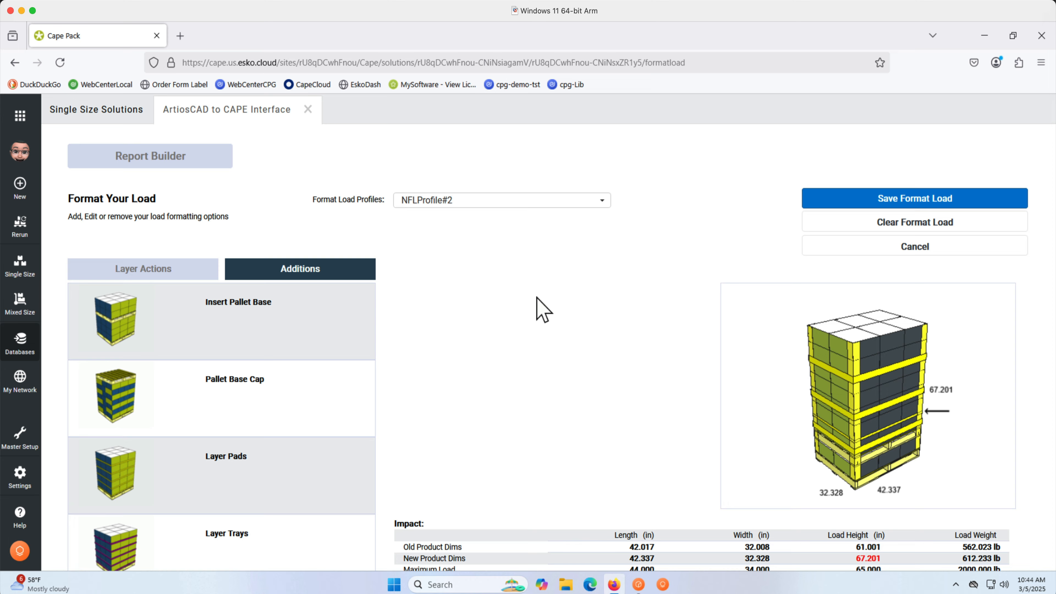
Save the format load with the NFLProfile#2 additions and confirm saving.
scroll(539, 309, "down", 3)
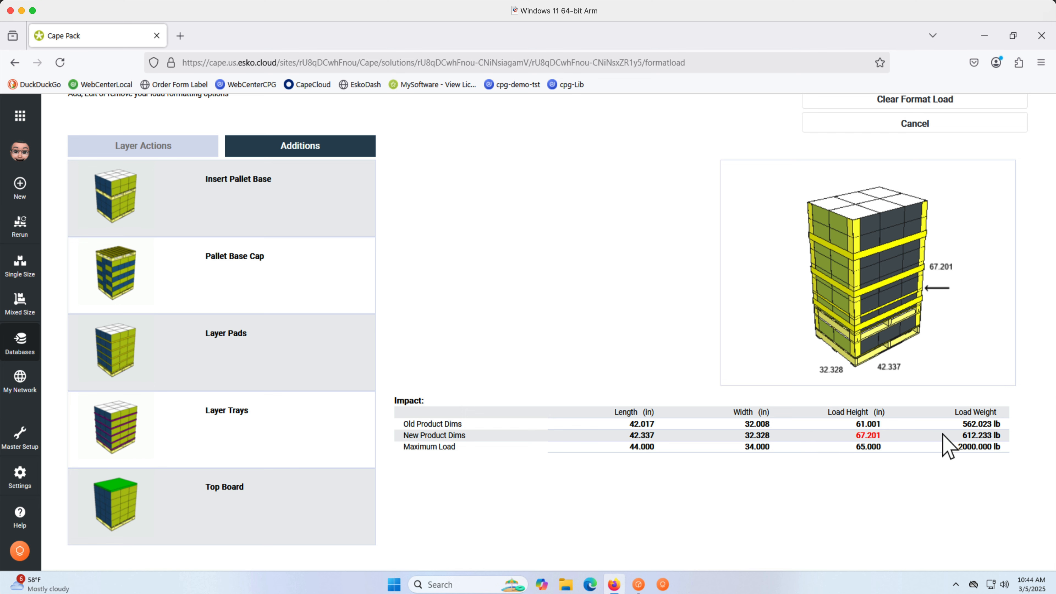
scroll(947, 443, "up", 3)
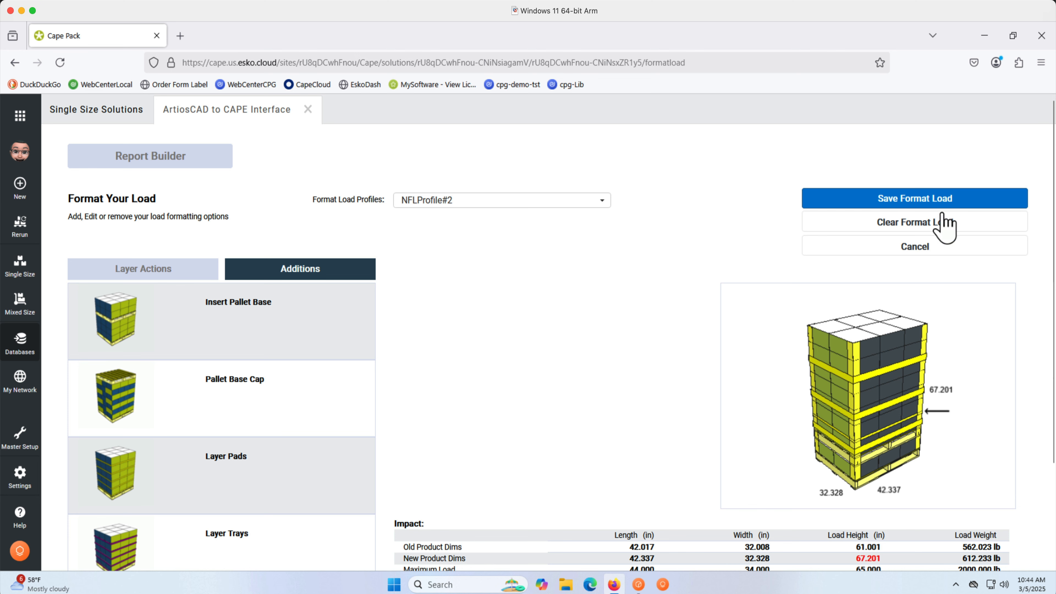
left_click(943, 204)
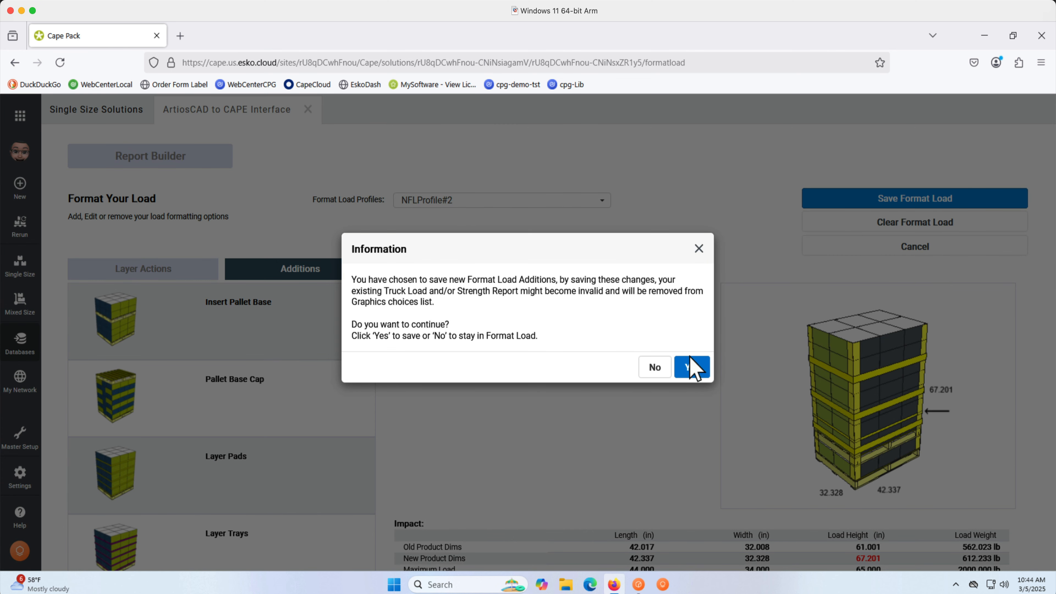
left_click(691, 368)
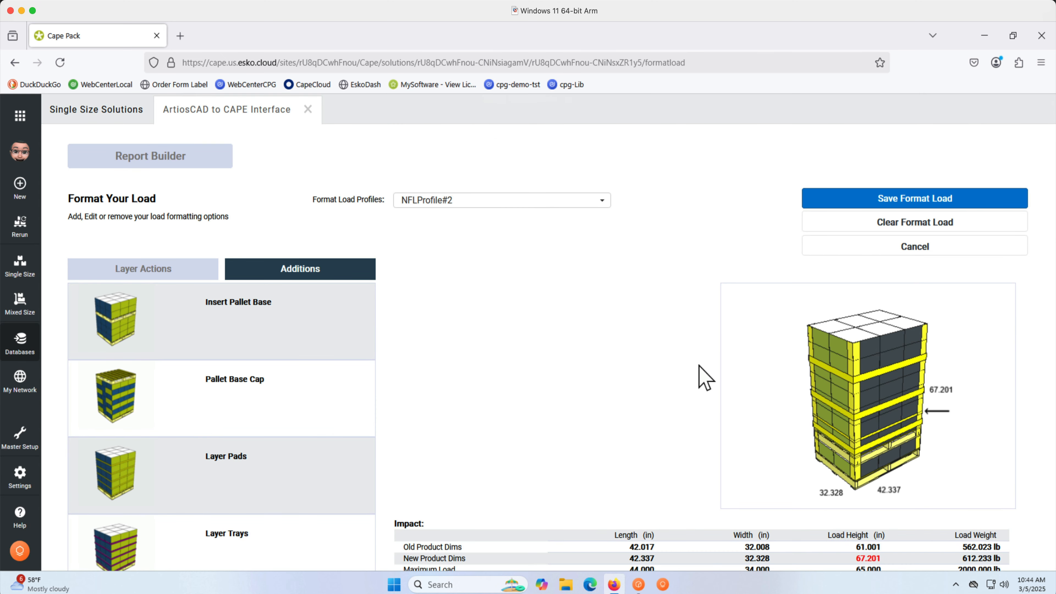
Return to the Report Builder and open the Truck Analysis utility.
left_click(163, 156)
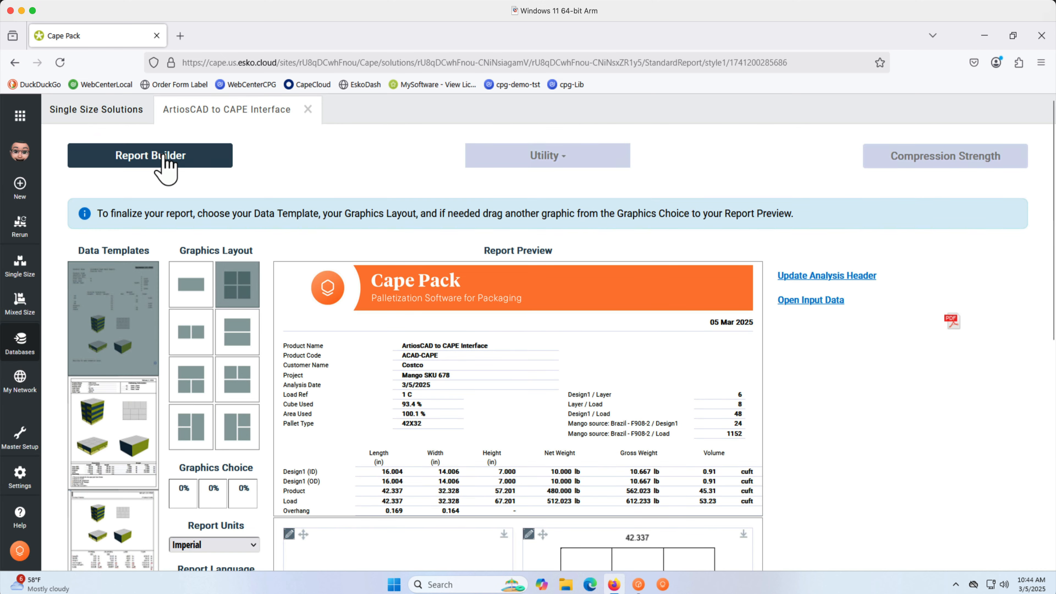
left_click(482, 160)
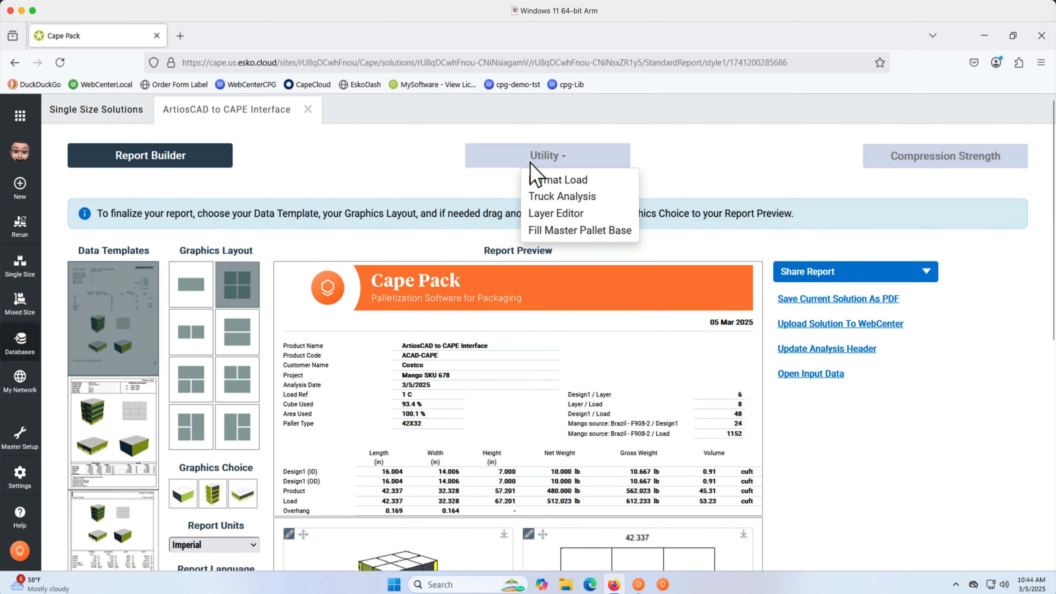
left_click(536, 198)
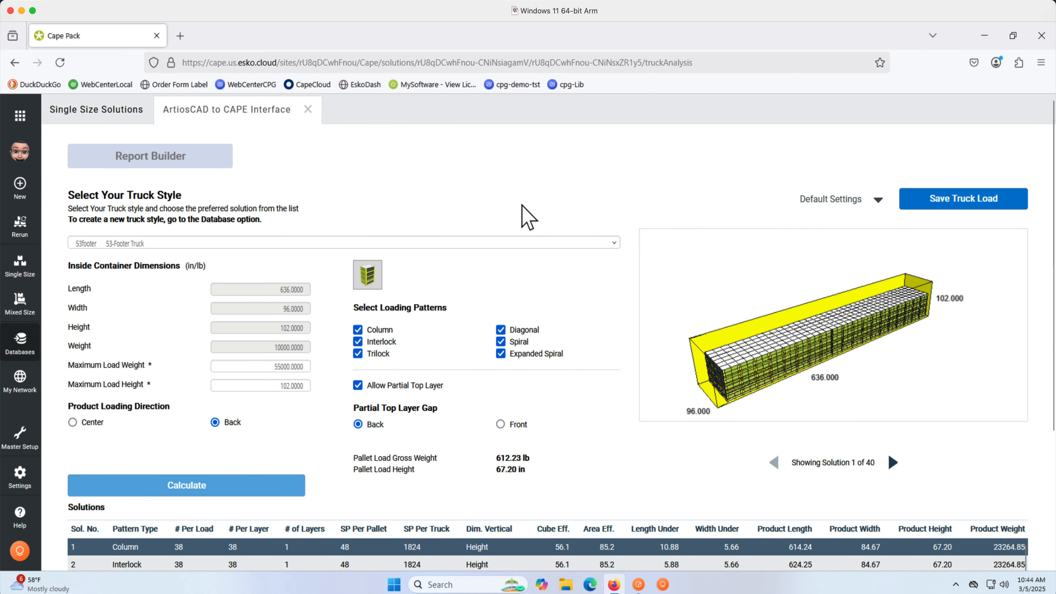
Switch the truck style to ISO-40 ISO 40ft and recalculate the truck load solutions.
left_click(400, 243)
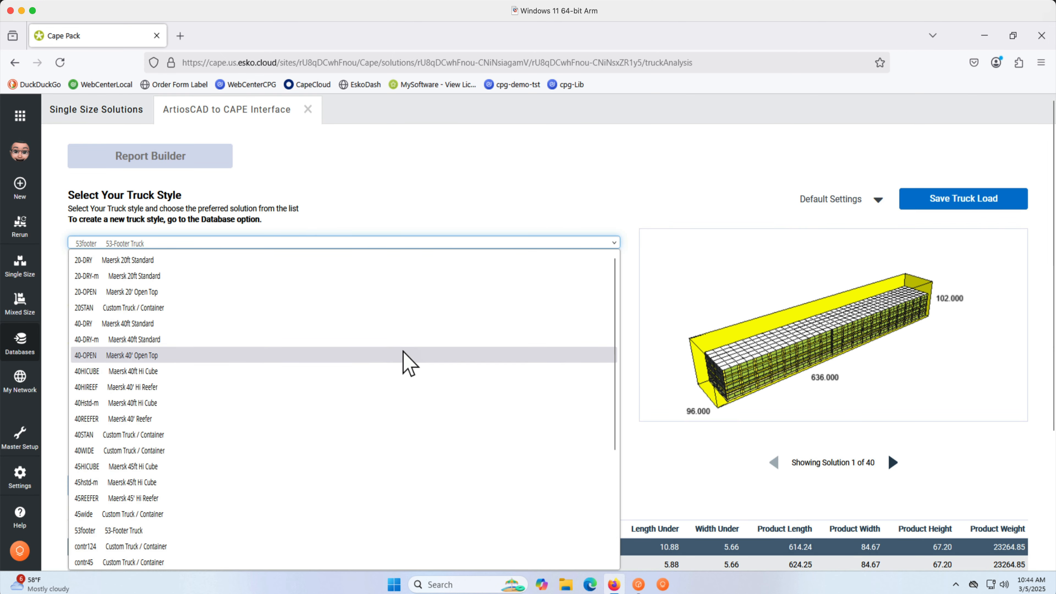
scroll(403, 351, "down", 3)
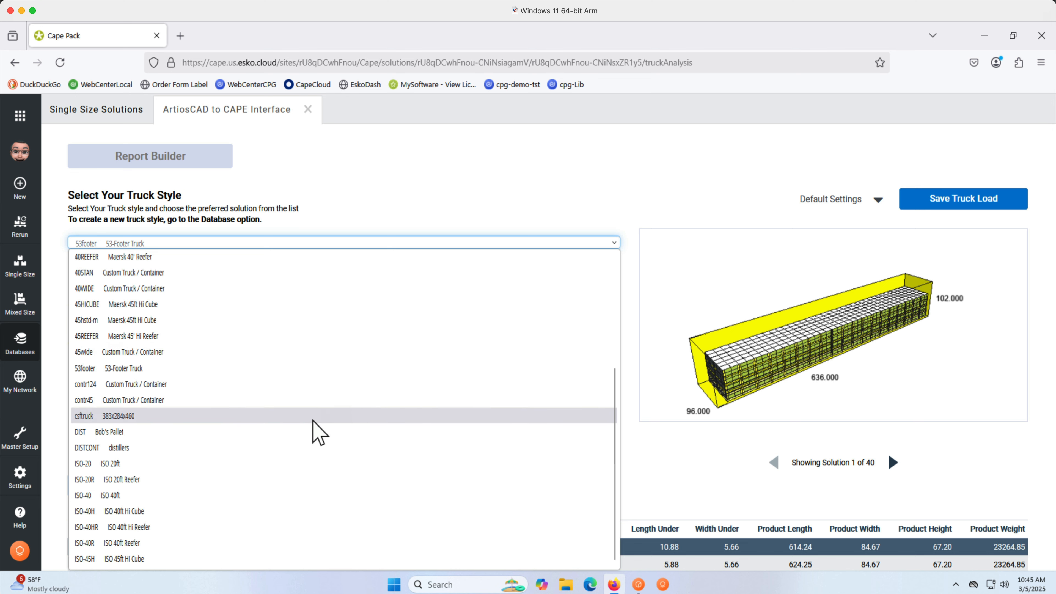
left_click(244, 496)
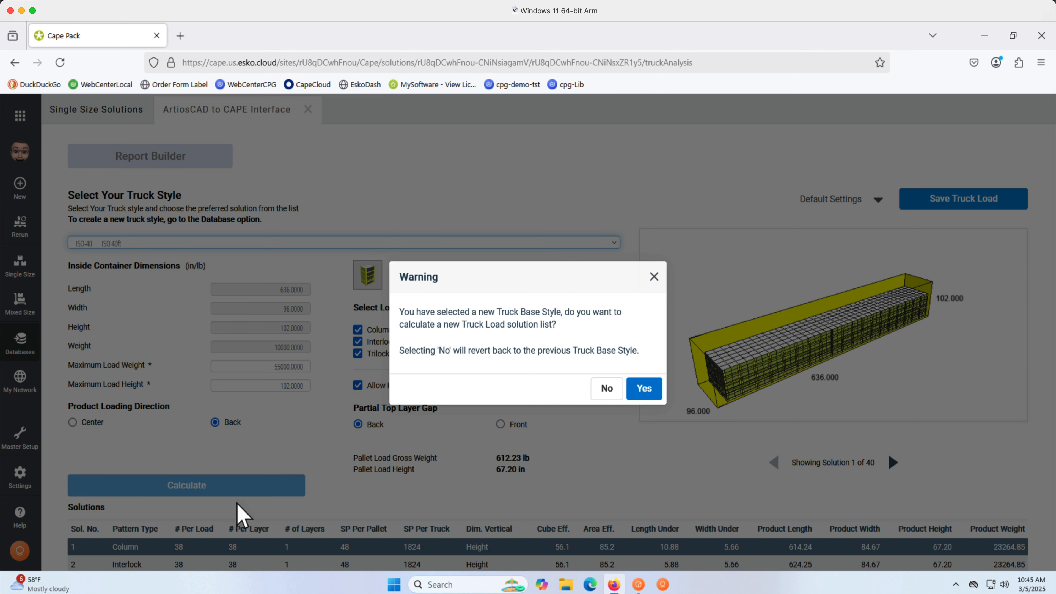
left_click(644, 389)
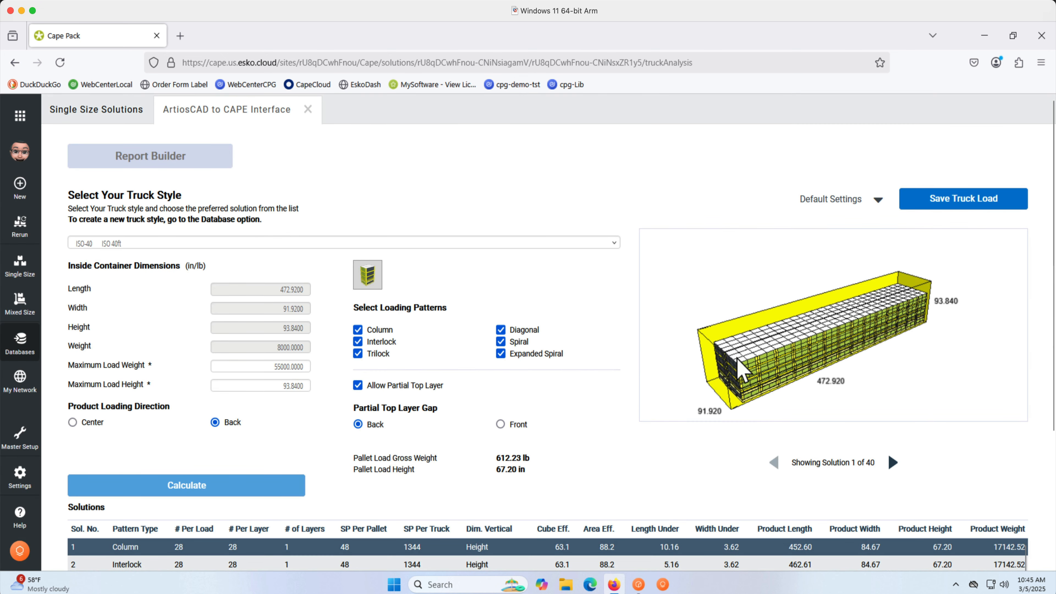
Rotate the container view and step through the calculated truck load solutions.
left_click_drag(735, 370, 741, 342)
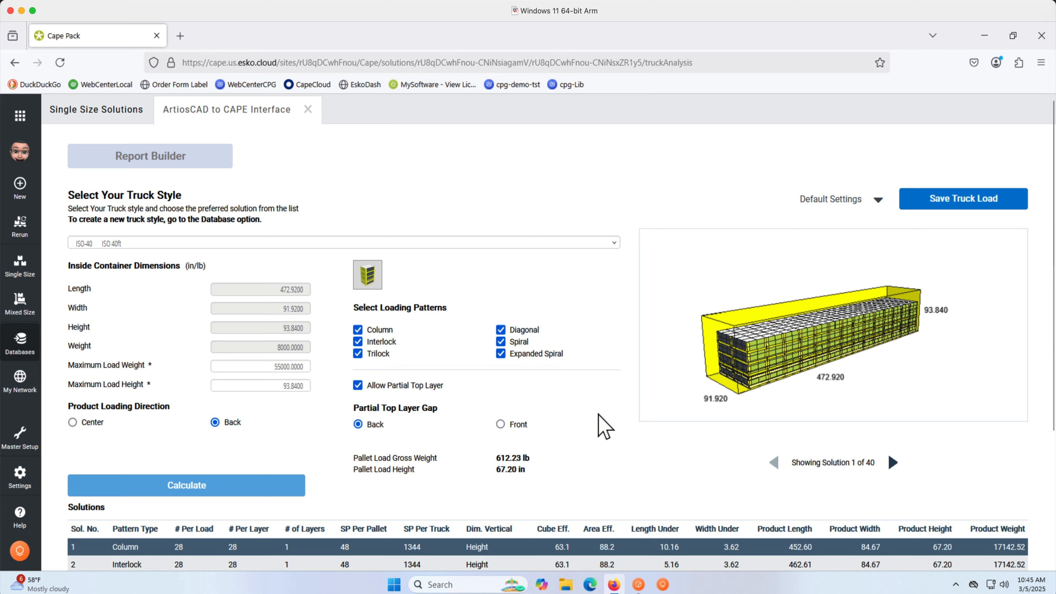
scroll(603, 425, "down", 3)
scroll(603, 425, "down", 3)
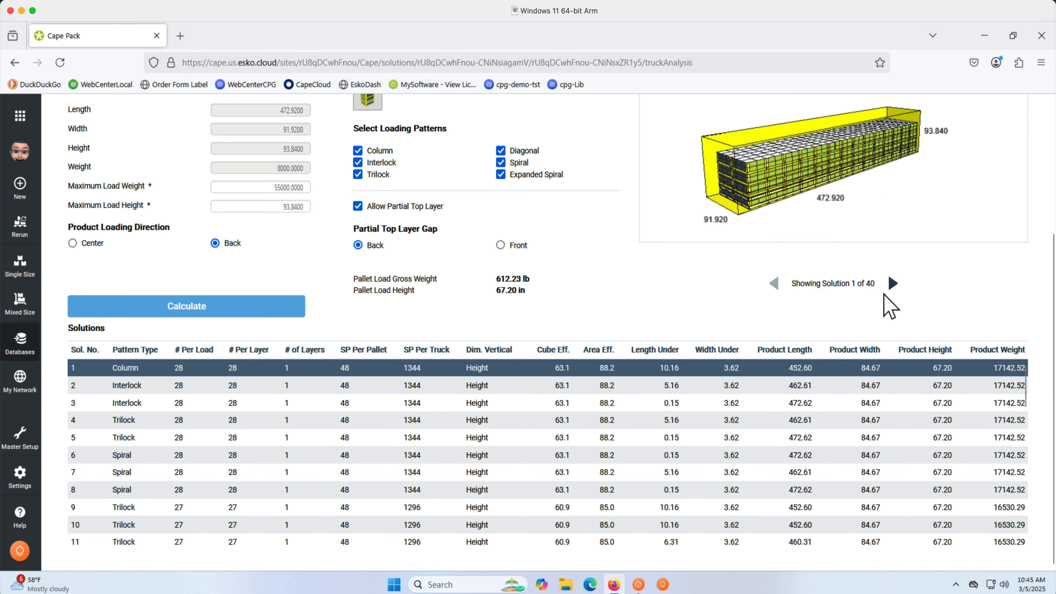
left_click(893, 284)
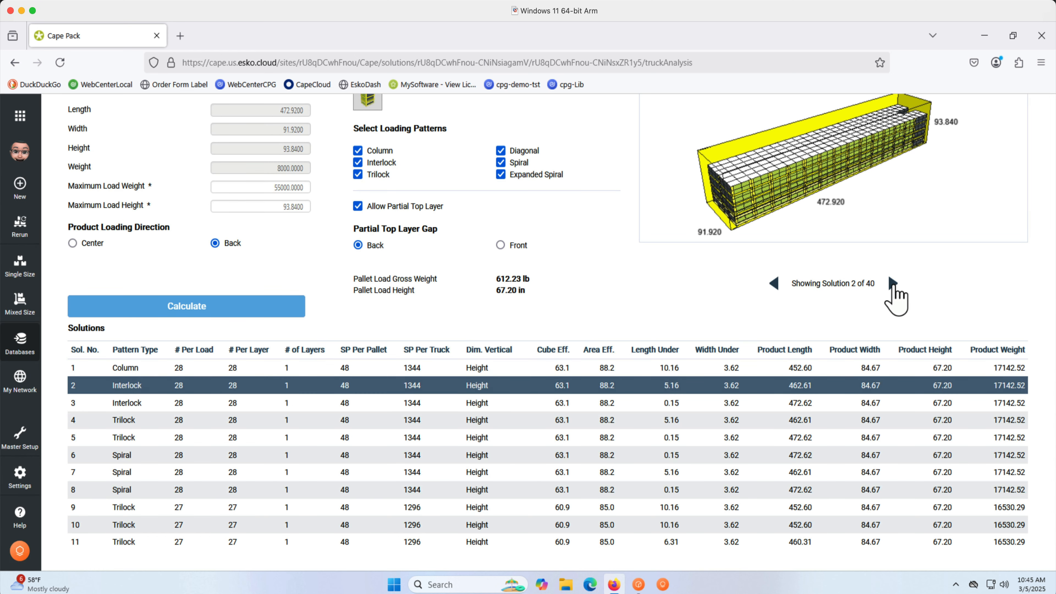
left_click(894, 284)
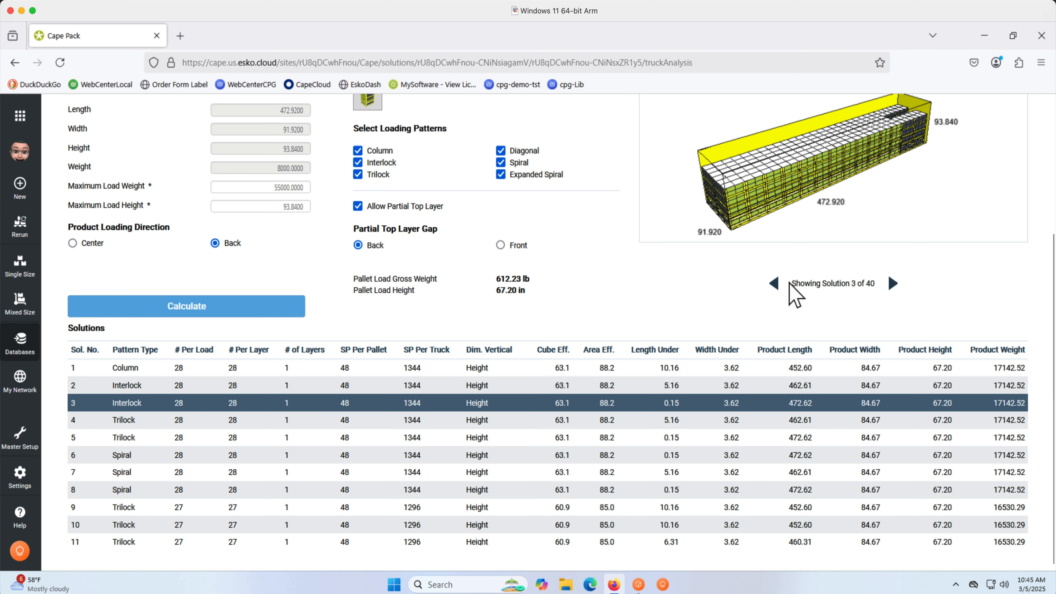
left_click(773, 283)
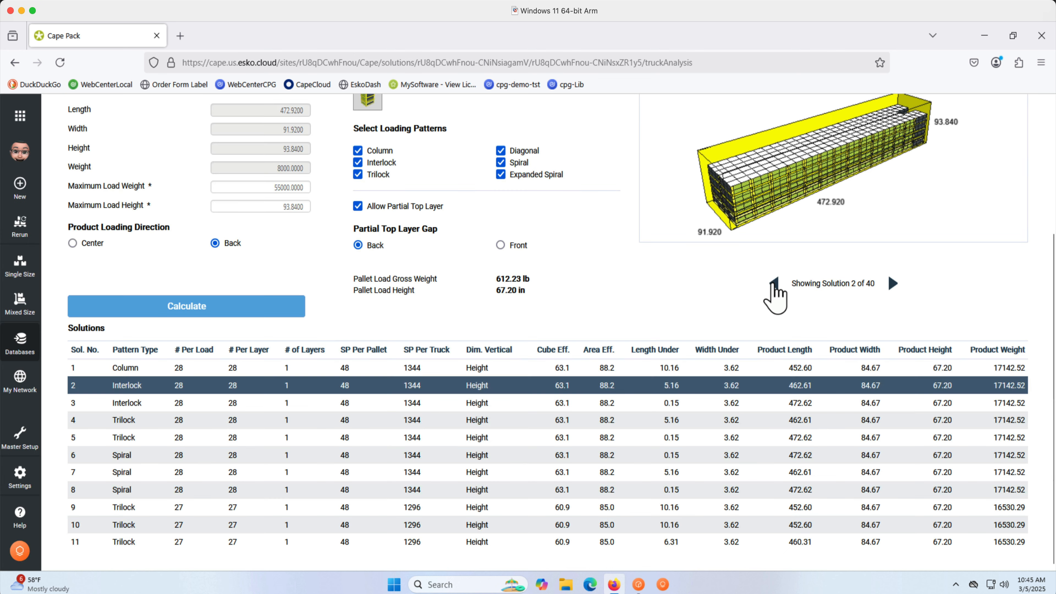
left_click(773, 284)
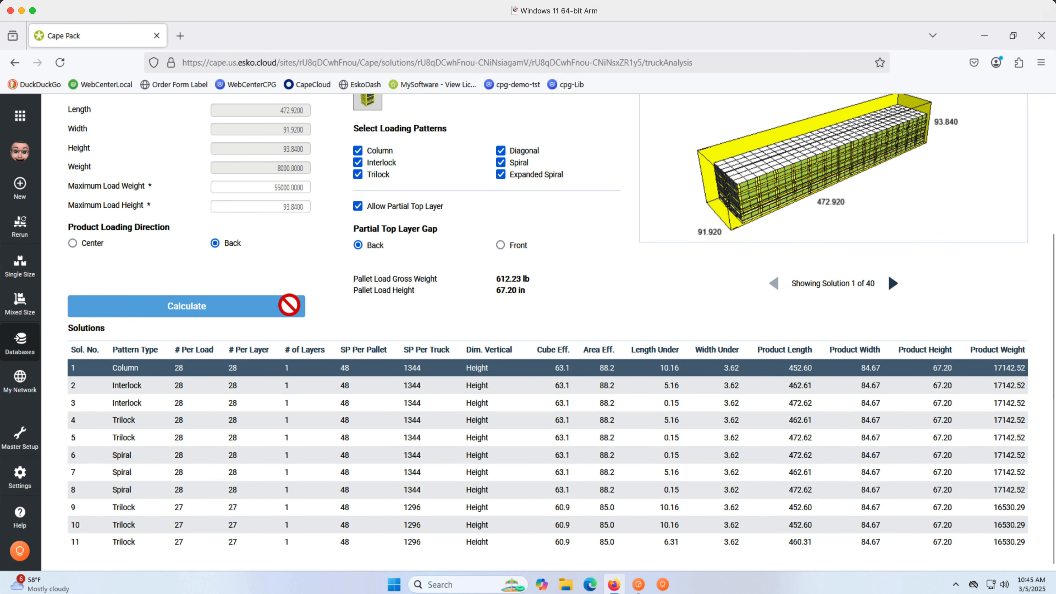
scroll(380, 316, "up", 3)
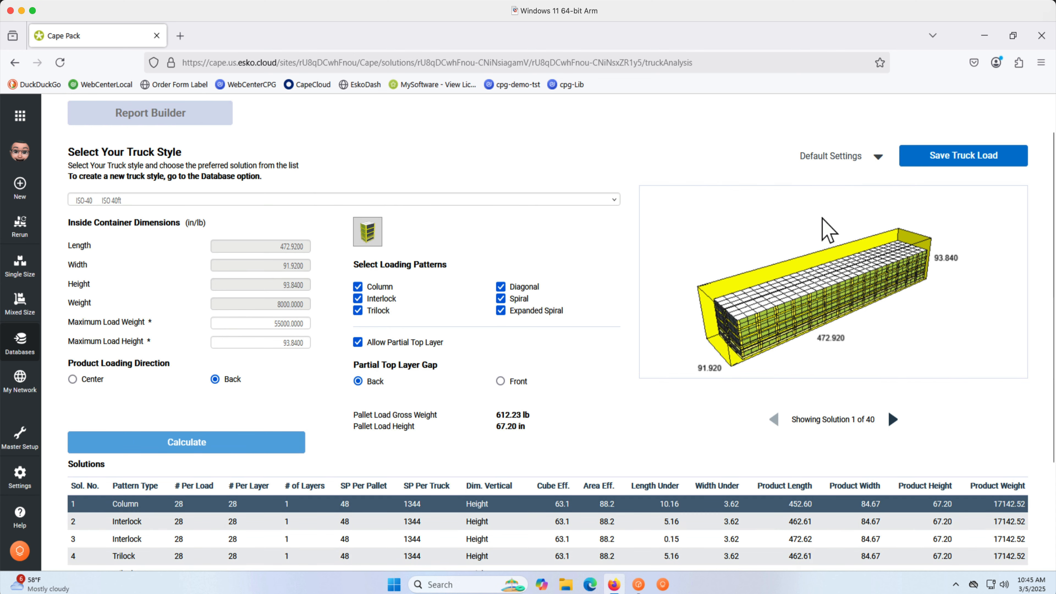
Save the truck load with the first solution and return to the Report Builder.
left_click(963, 158)
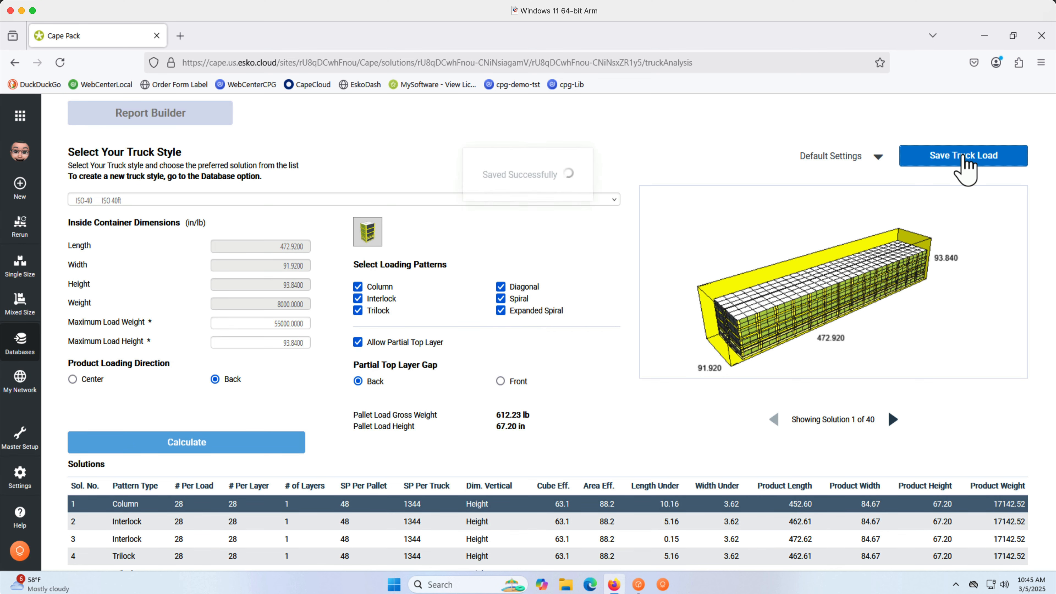
scroll(963, 156, "up", 2)
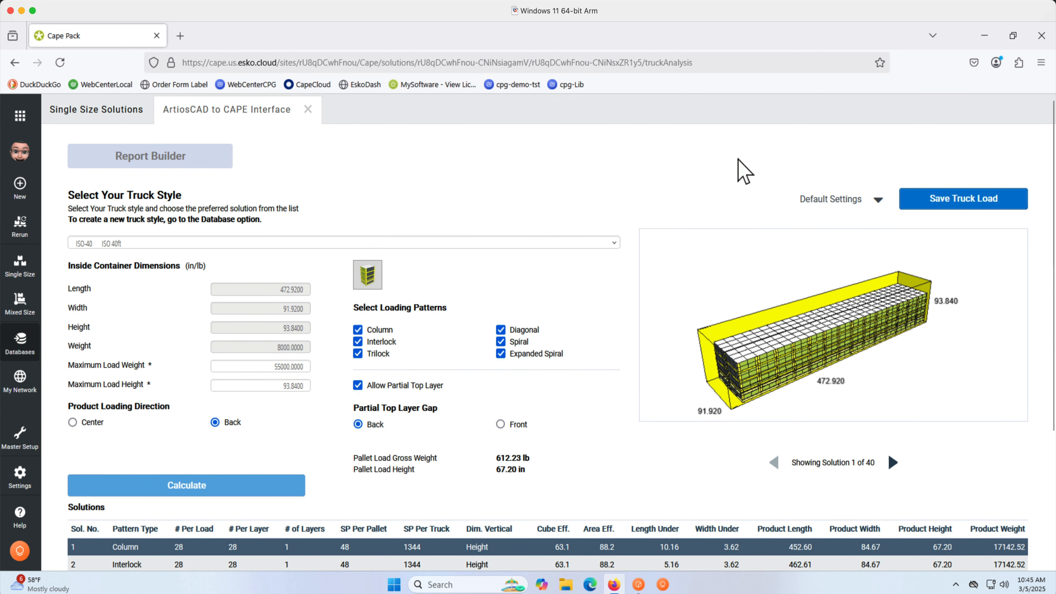
left_click(201, 165)
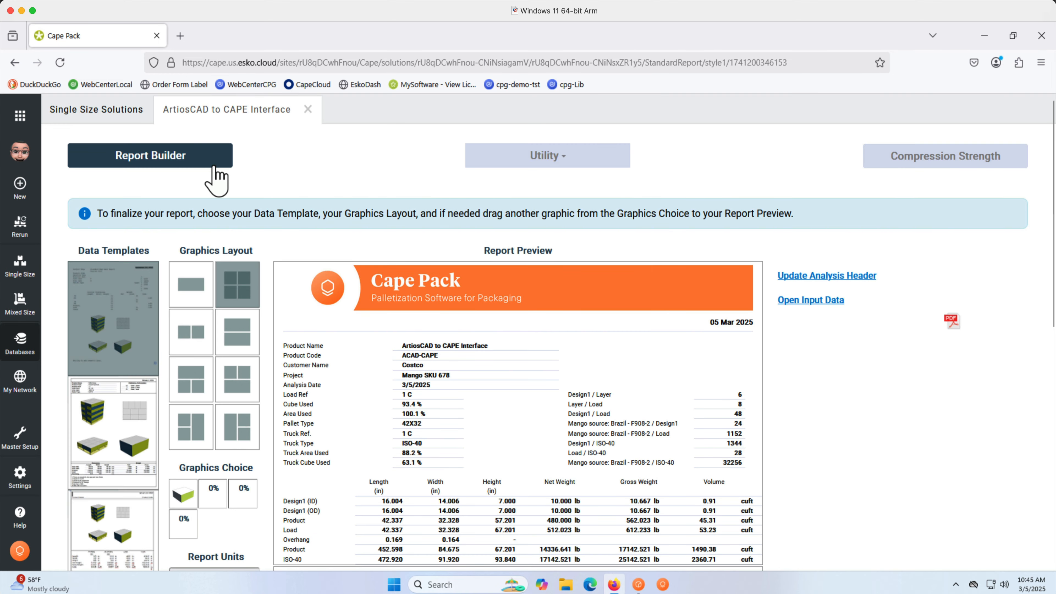
left_click(582, 160)
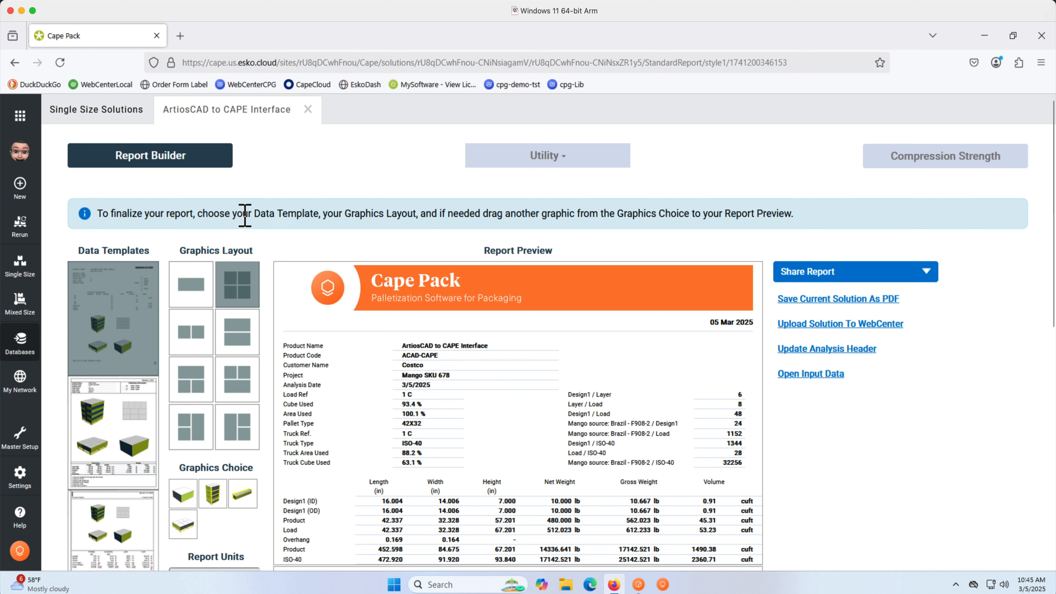
Open the Rerun Analysis list and start sharing the Mango SKU 678 analysis.
left_click(18, 266)
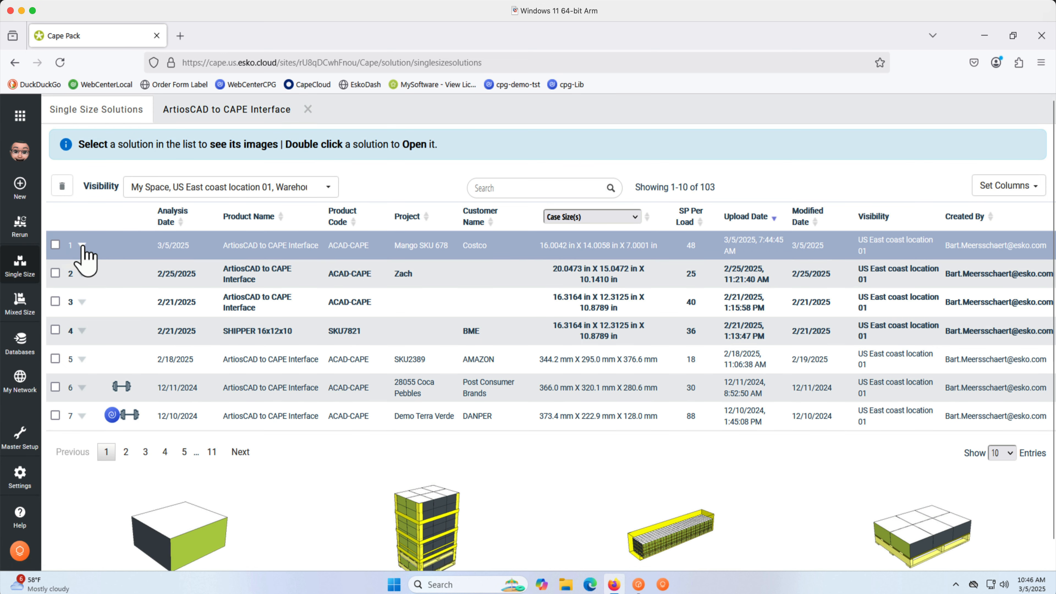
left_click(82, 246)
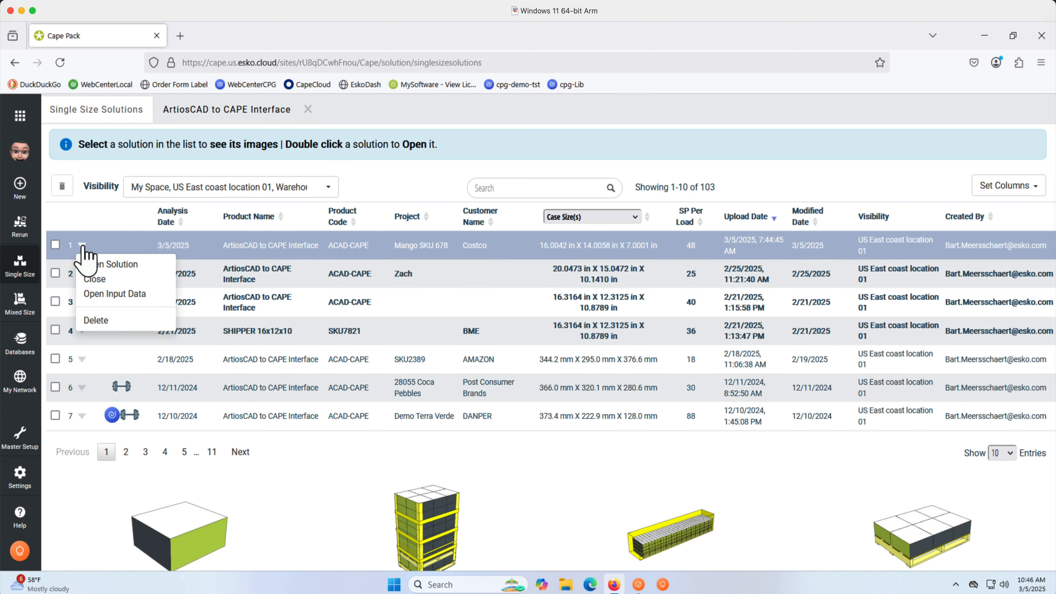
left_click(20, 228)
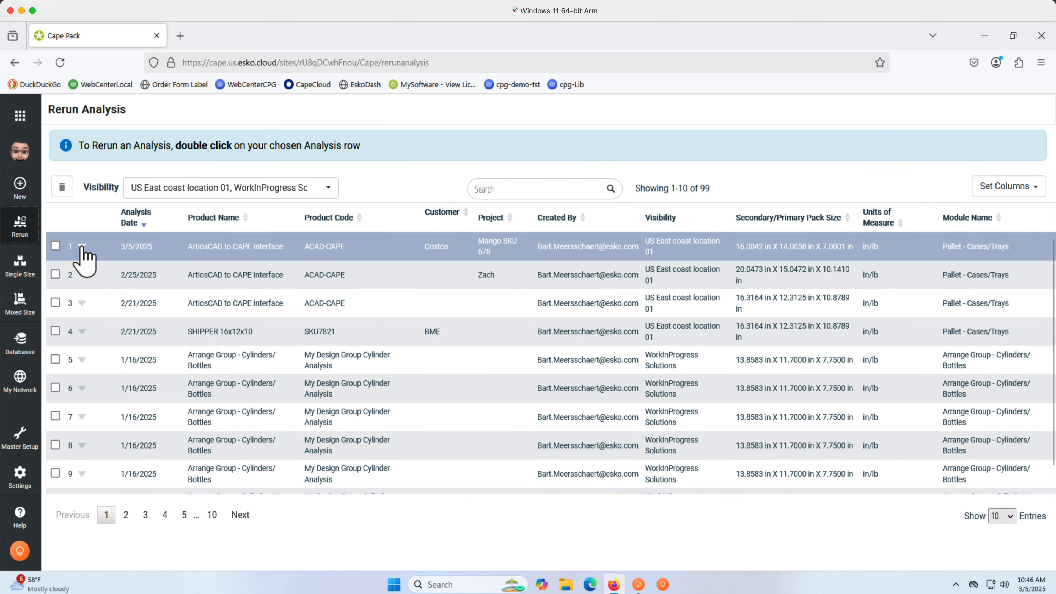
left_click(82, 246)
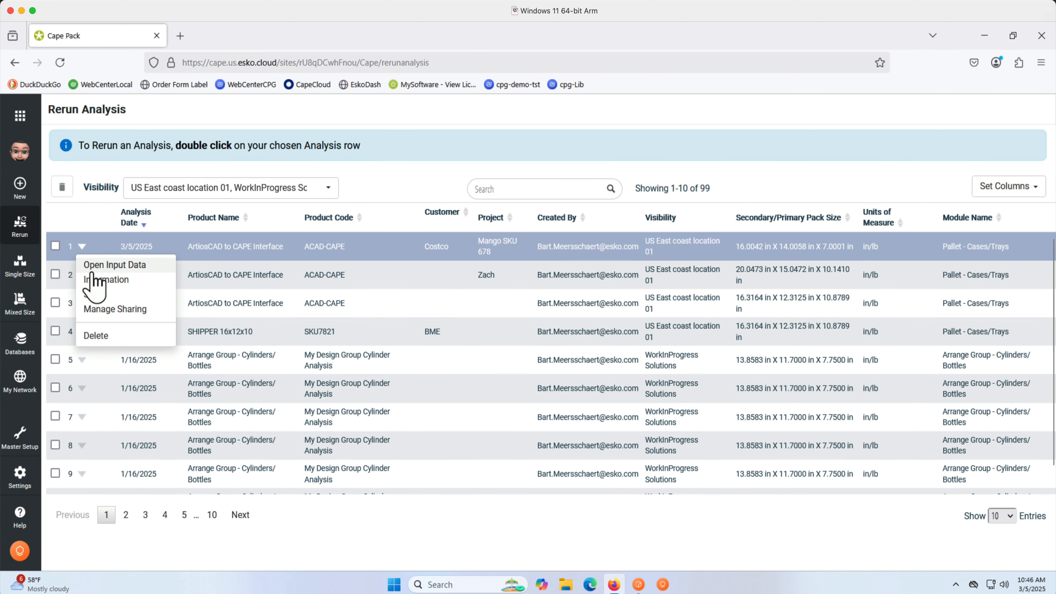
left_click(93, 293)
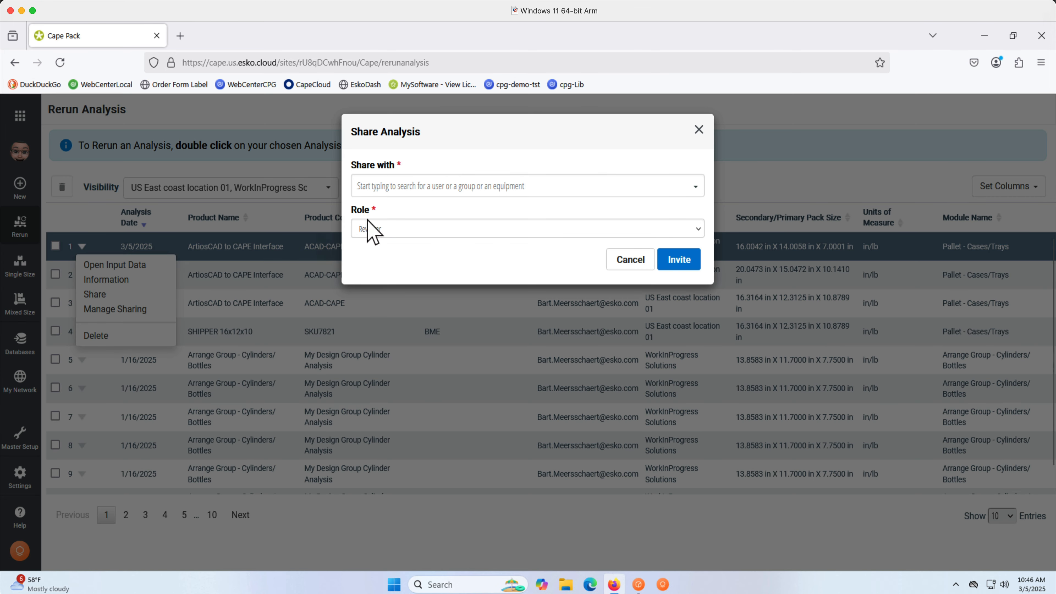
Share the analysis with the BME Wallmart GA group in the Reviewer role.
left_click(471, 185)
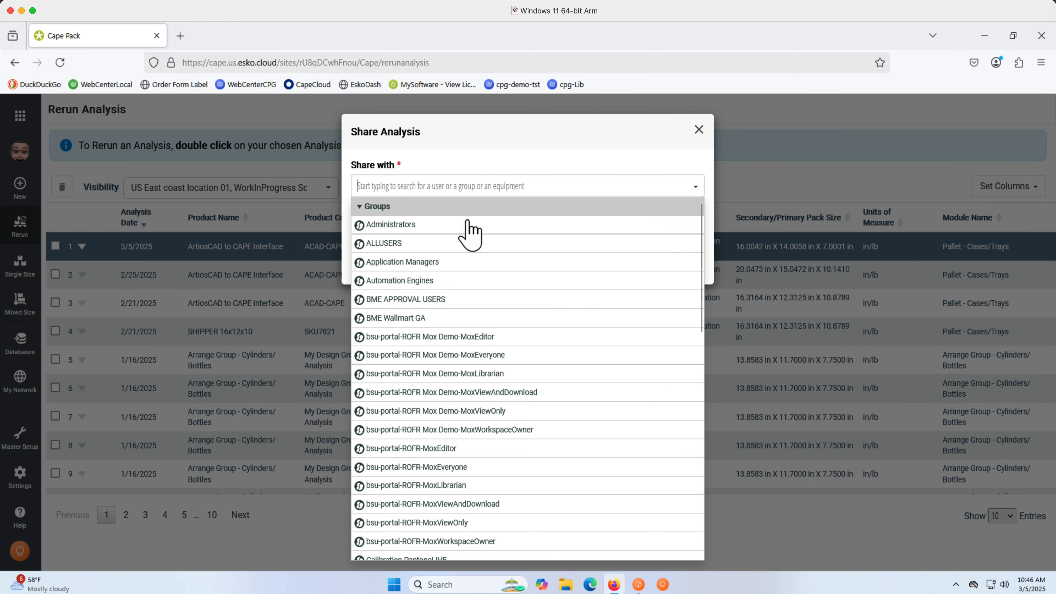
left_click(464, 321)
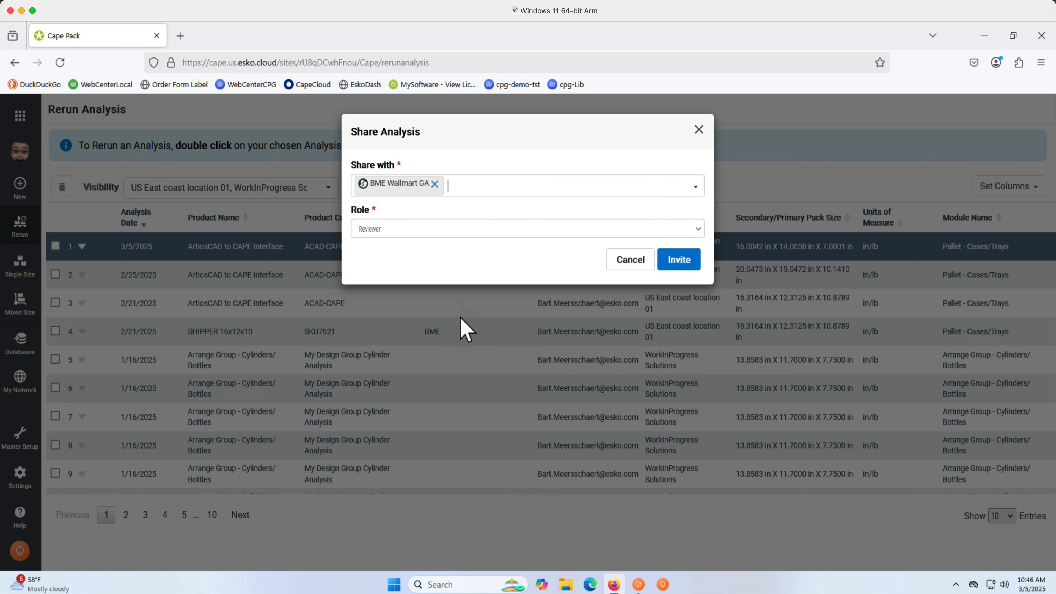
left_click(453, 233)
left_click(457, 272)
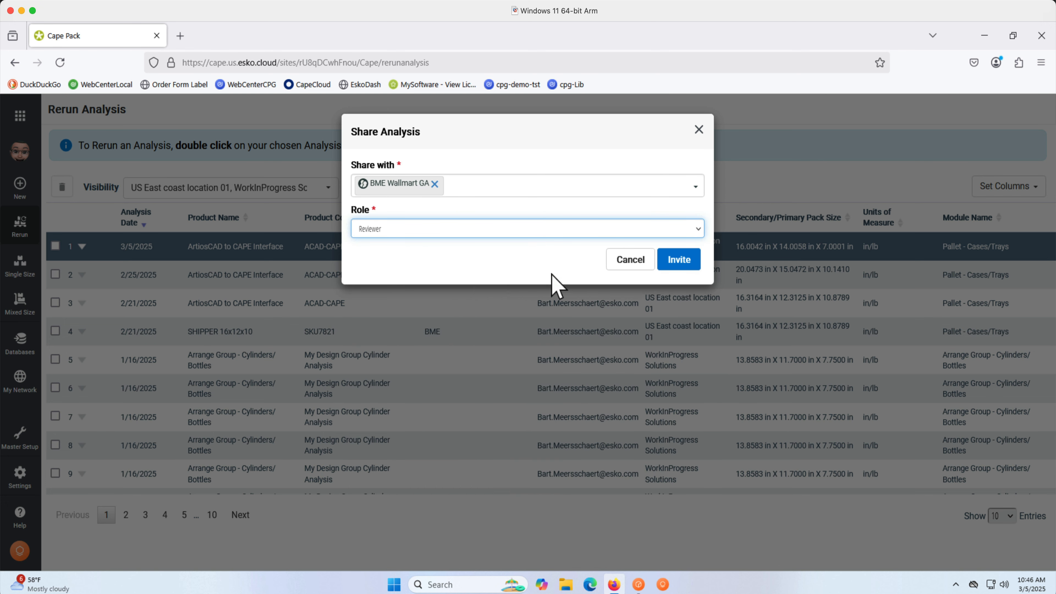
left_click(660, 265)
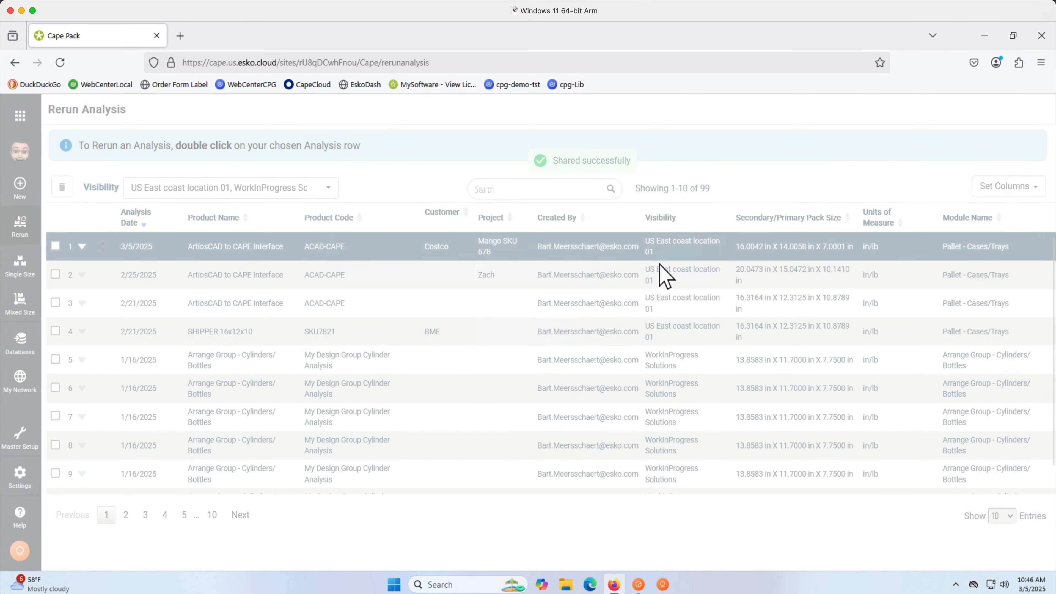